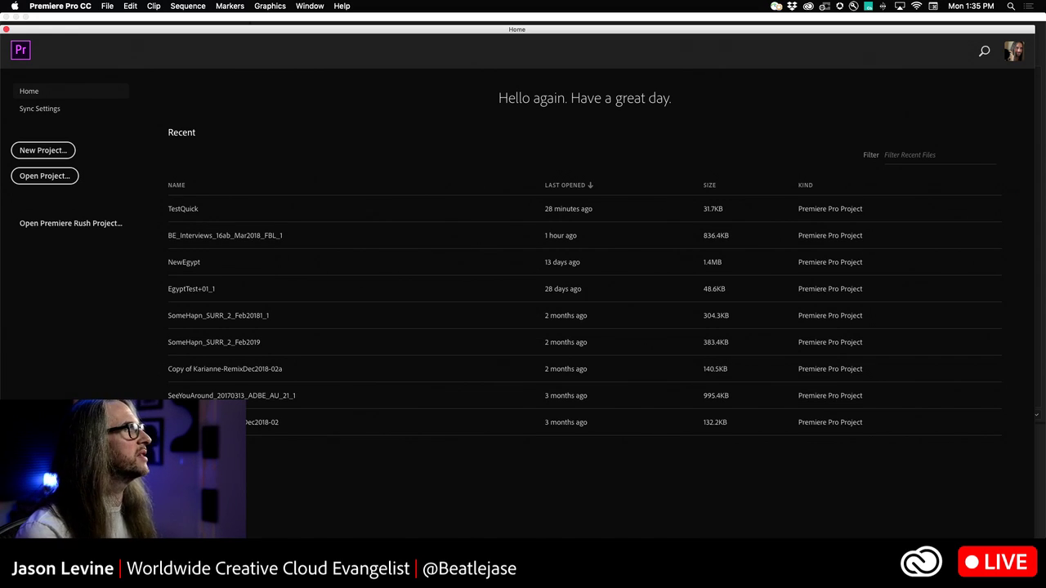
Step: Start a new project named SF_SkiesMarch2019
left_click(36, 152)
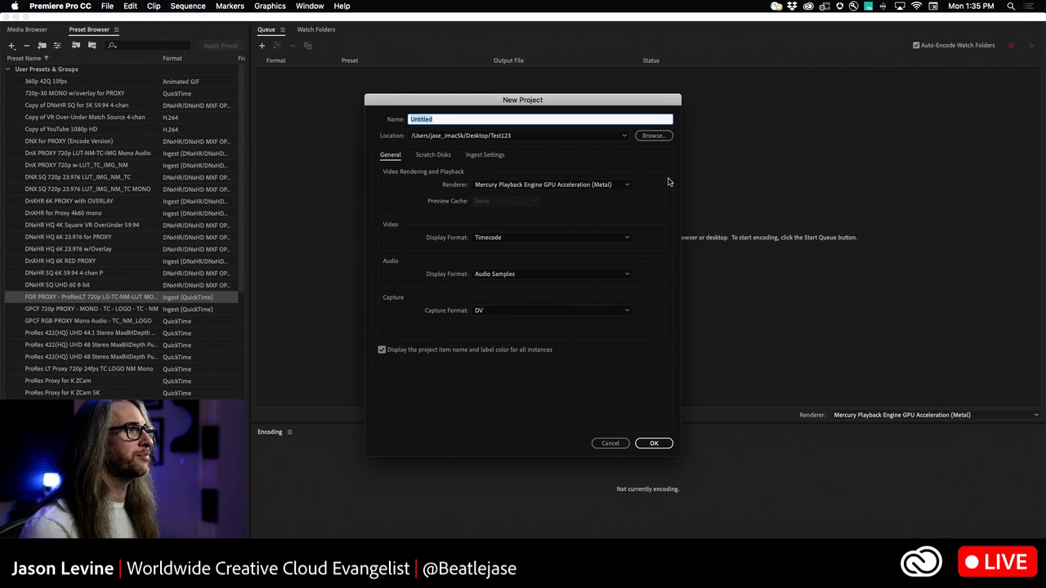
type("SF_Ski")
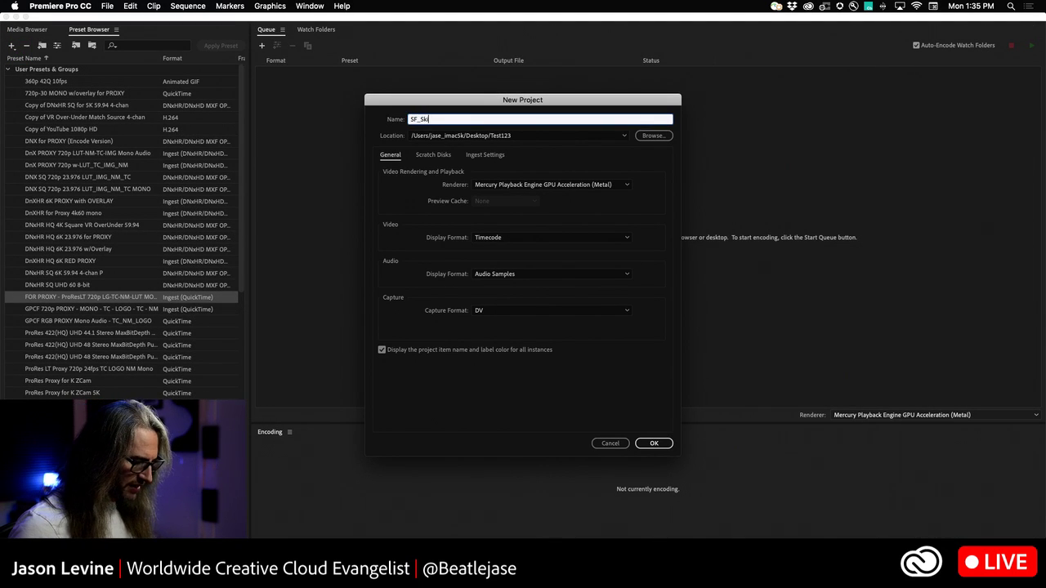
type("esMarch2019")
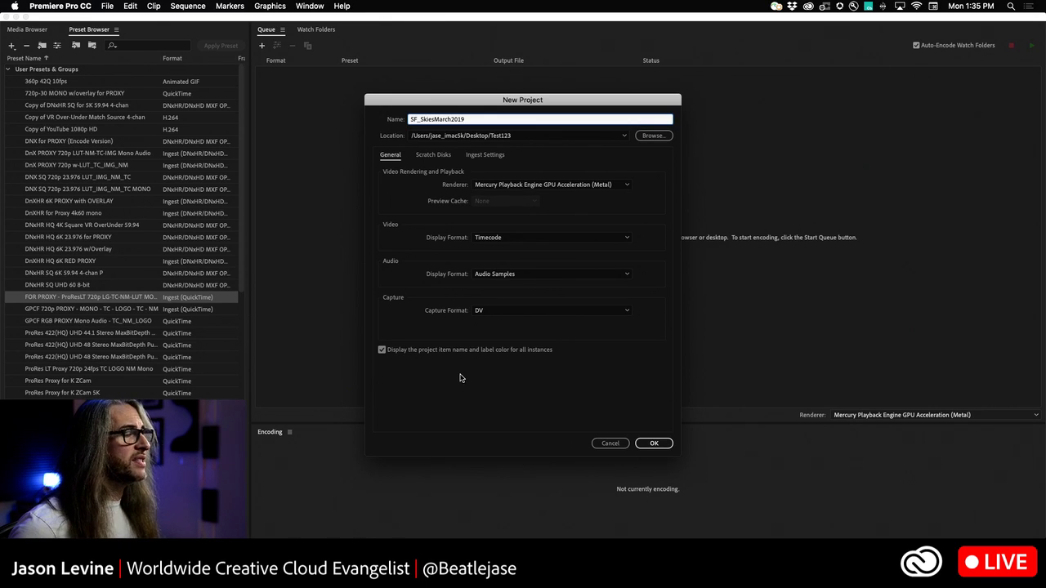
Step: Enable ingest for the new project and set it to Create Proxies
left_click(495, 154)
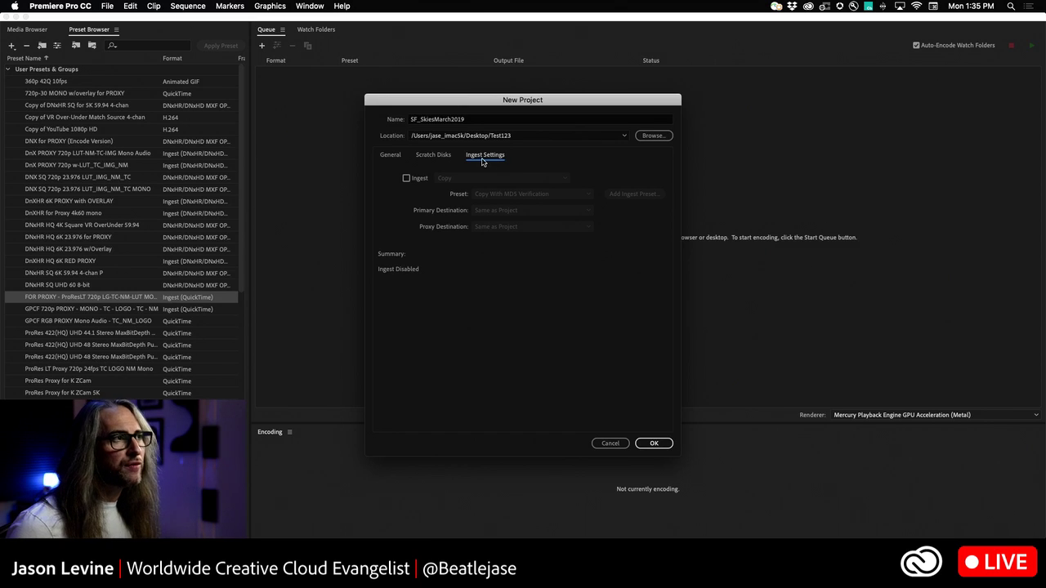
left_click(407, 179)
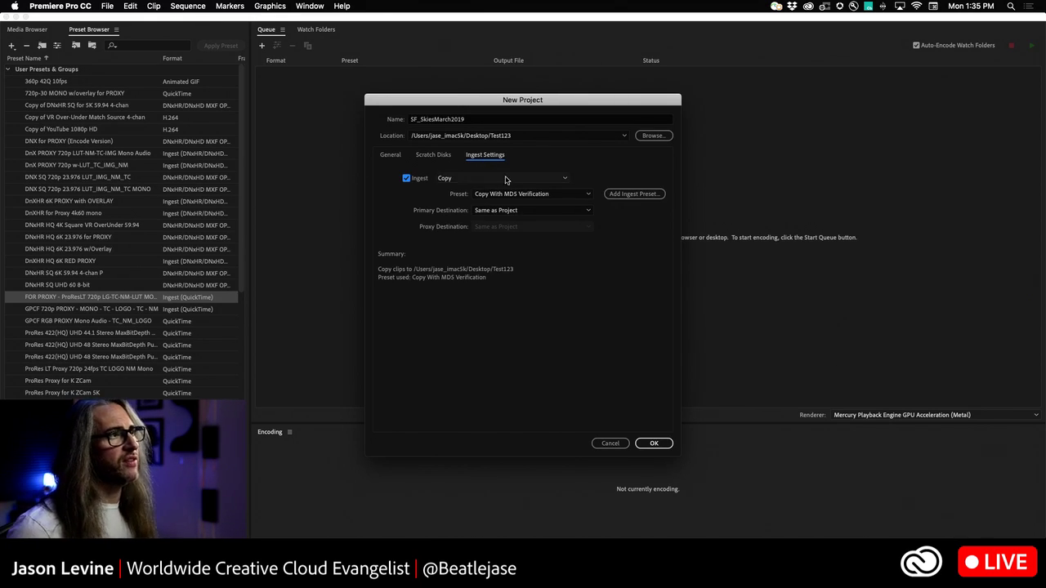
left_click(505, 179)
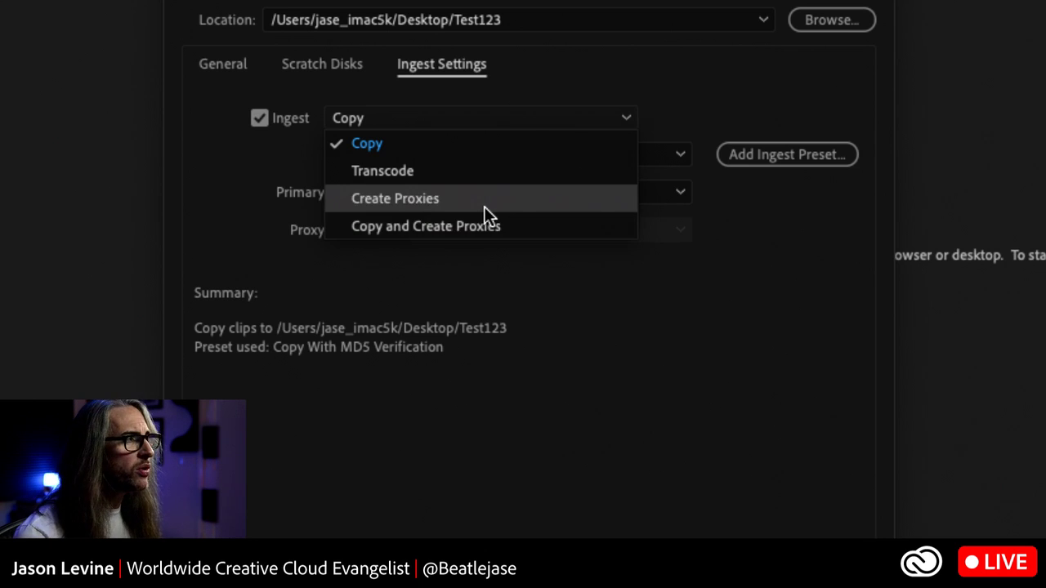
left_click(483, 206)
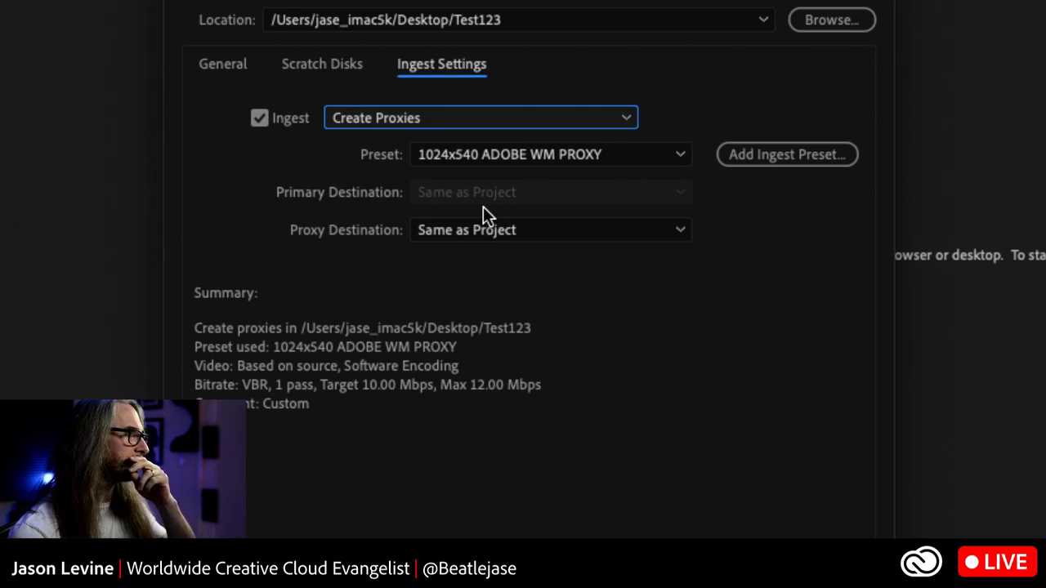
Step: Choose the 1280x720 Apple ProRes 422 Proxy preset, keep the proxy destination as Same as Project, and create the project
left_click(646, 152)
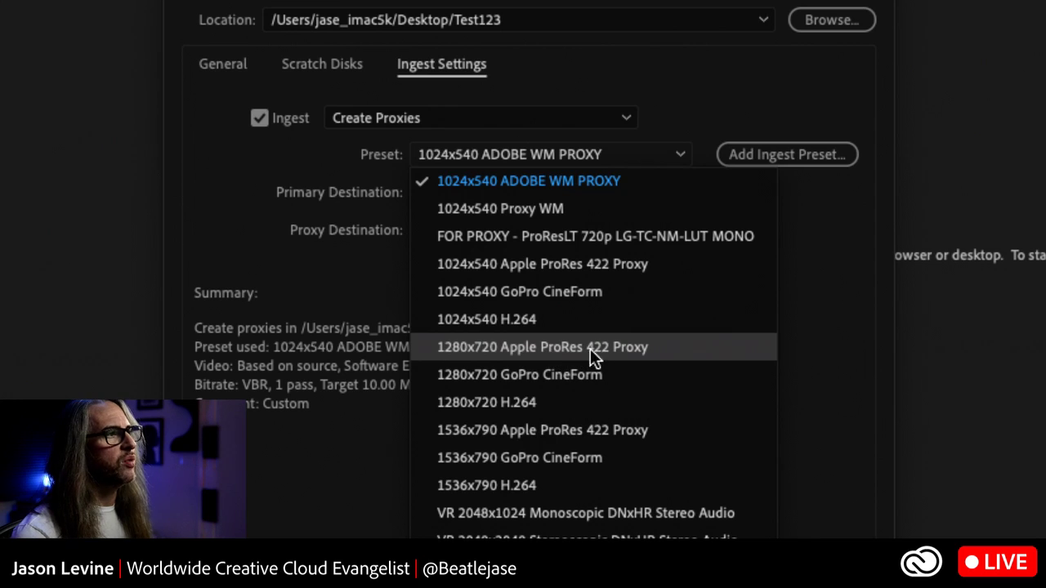
left_click(682, 350)
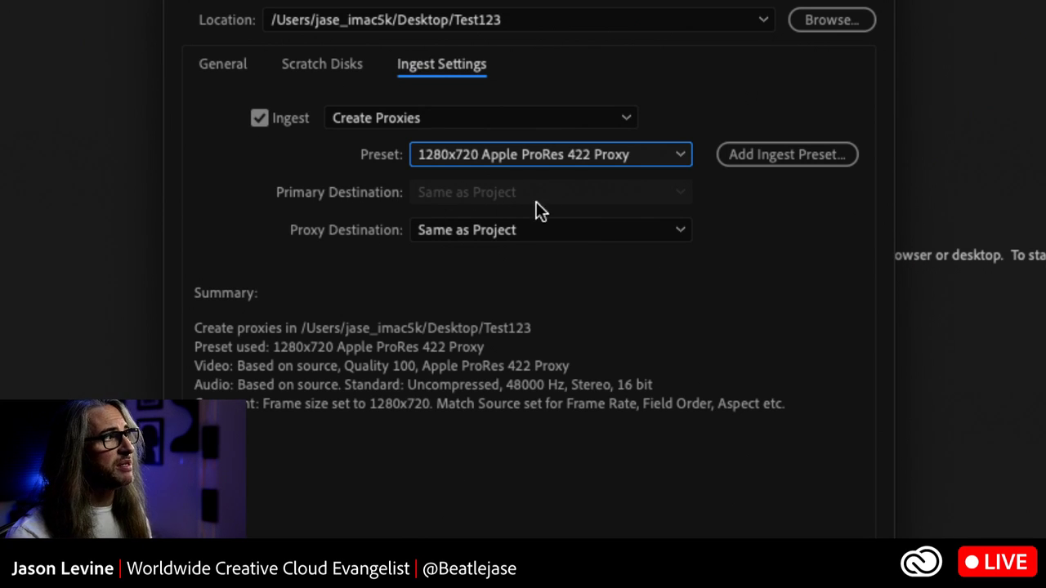
left_click(555, 234)
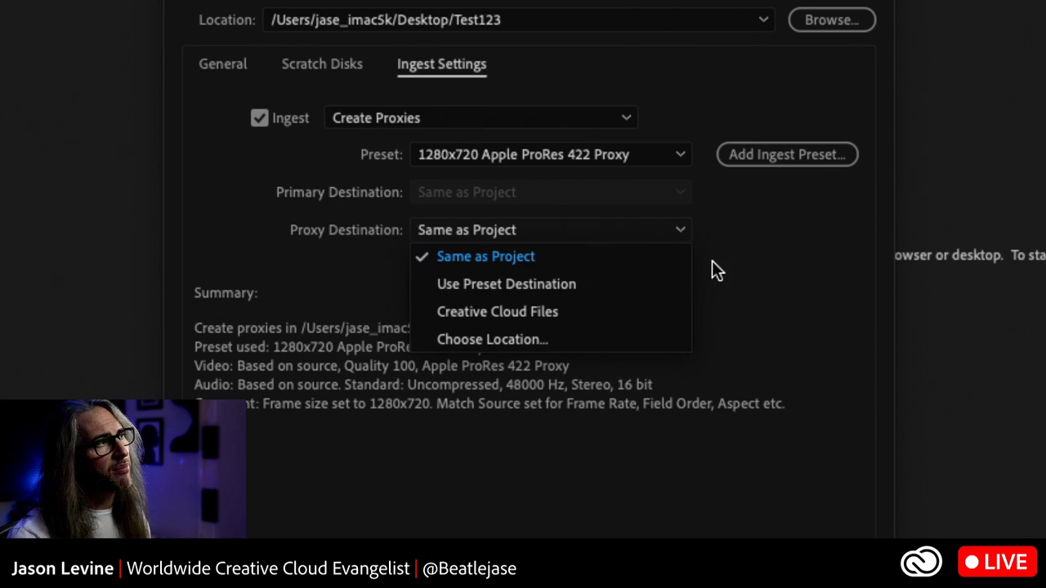
left_click(769, 269)
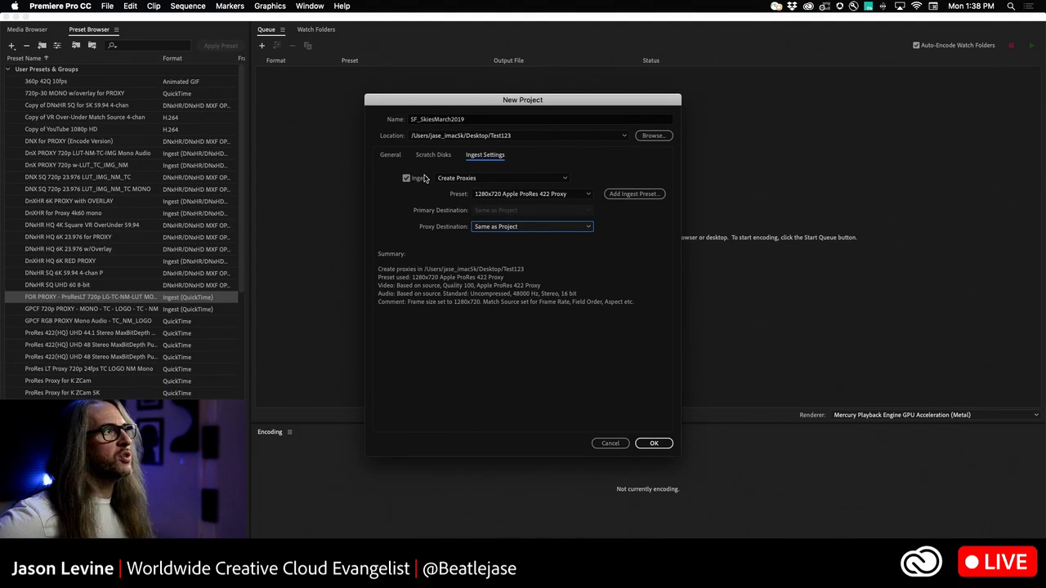
left_click(654, 443)
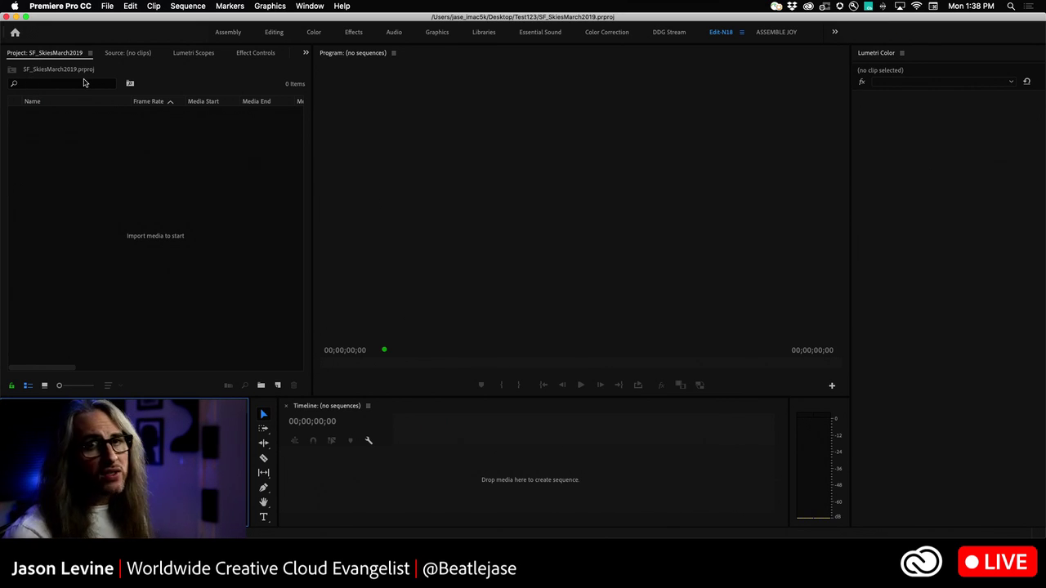
Step: Dock the Media Browser separately beside the Project panel, widen the Project panel and bring its contents to the front
left_click(305, 53)
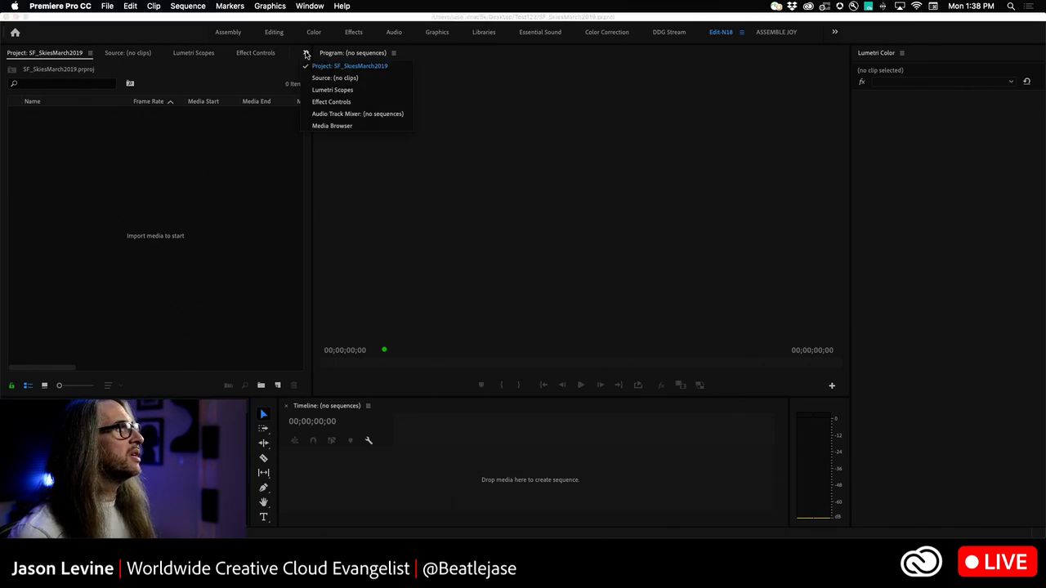
left_click(323, 127)
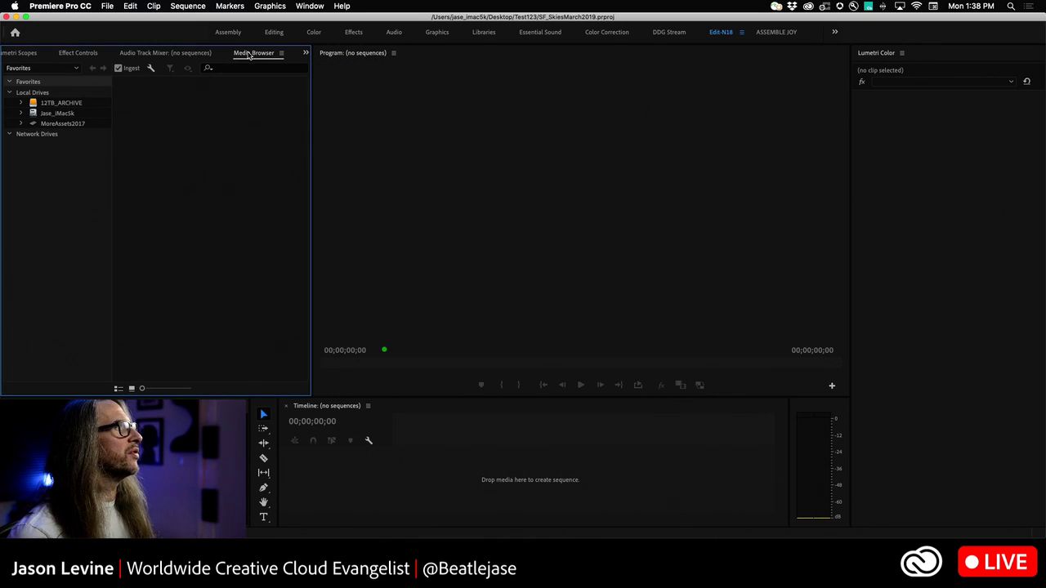
left_click_drag(250, 55, 392, 205)
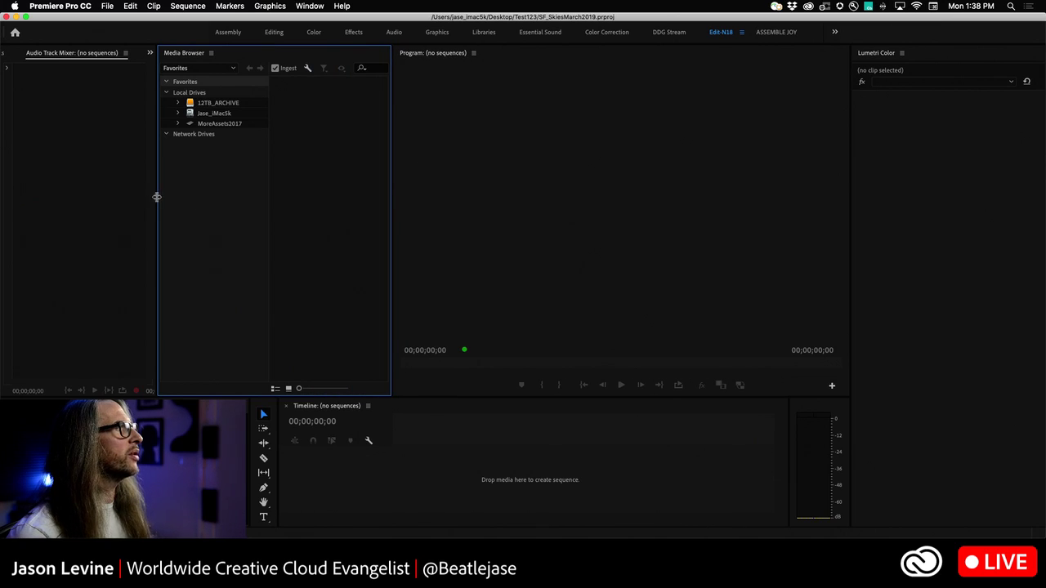
left_click_drag(156, 196, 221, 204)
left_click(33, 54)
scroll(33, 58, "up", 3)
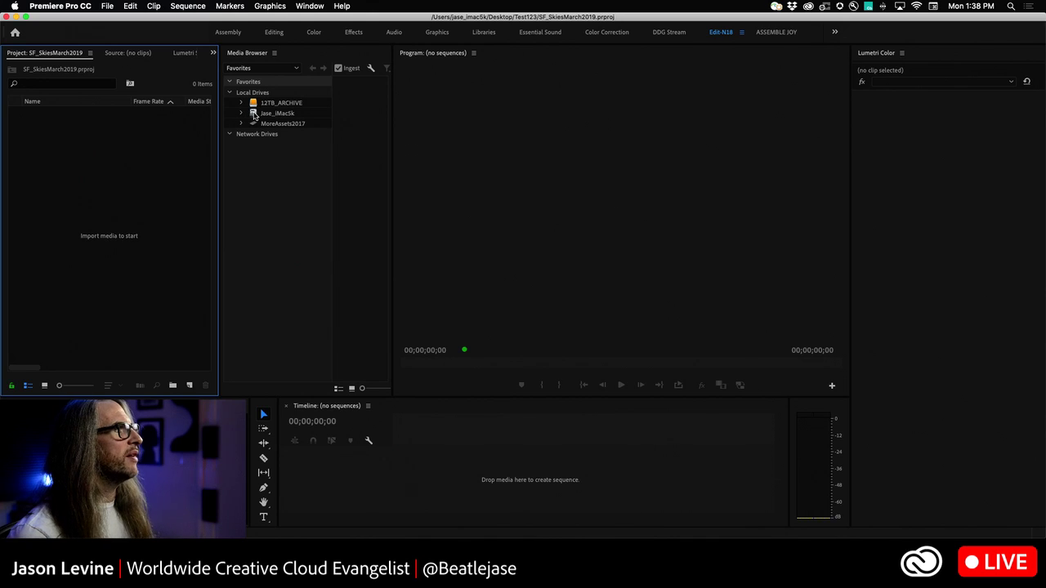
left_click(255, 114)
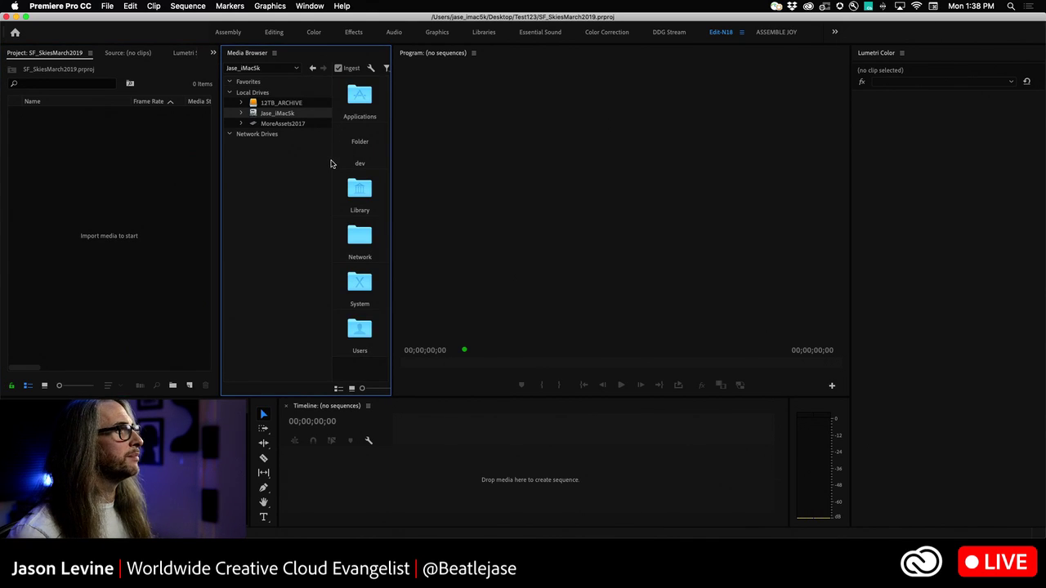
left_click_drag(331, 163, 285, 161)
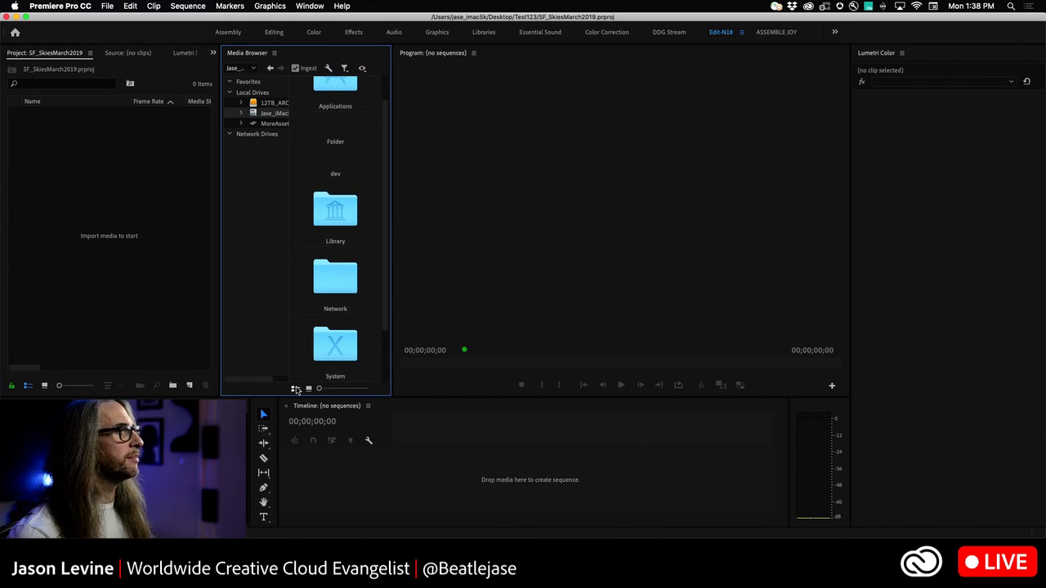
left_click(295, 389)
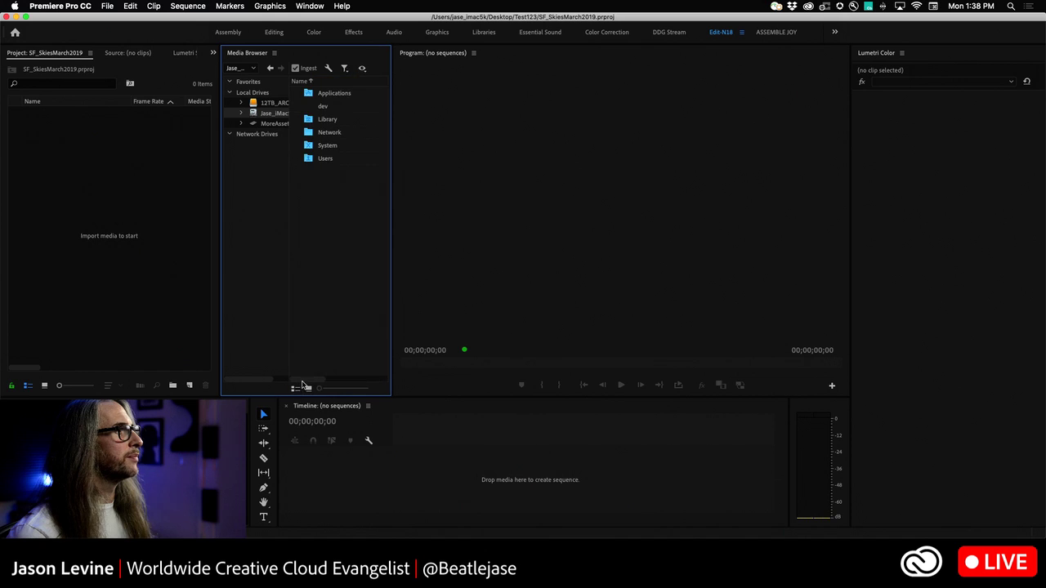
double_click(309, 161)
double_click(315, 105)
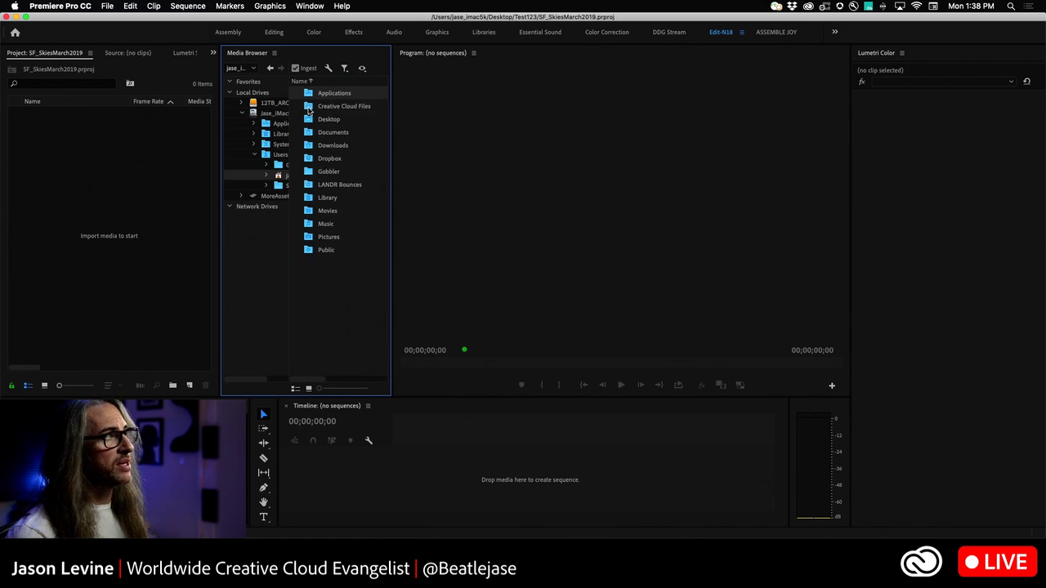
double_click(310, 119)
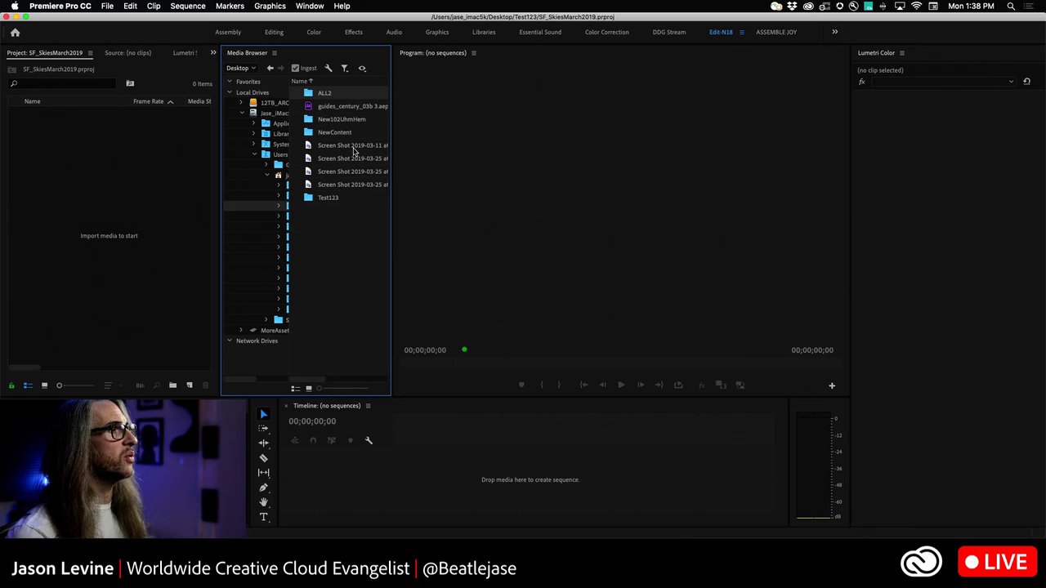
double_click(313, 135)
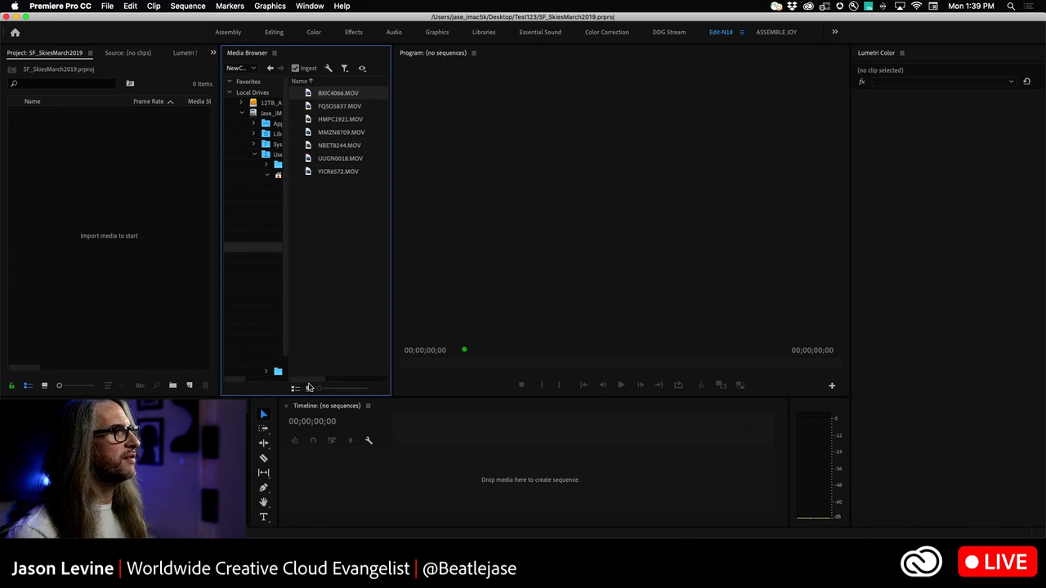
Step: Show the folder's clips as thumbnails in a wider Media Browser and import FQSO5837.MOV, HMPC1921.MOV and UUGN0018.MOV into the project
left_click(309, 390)
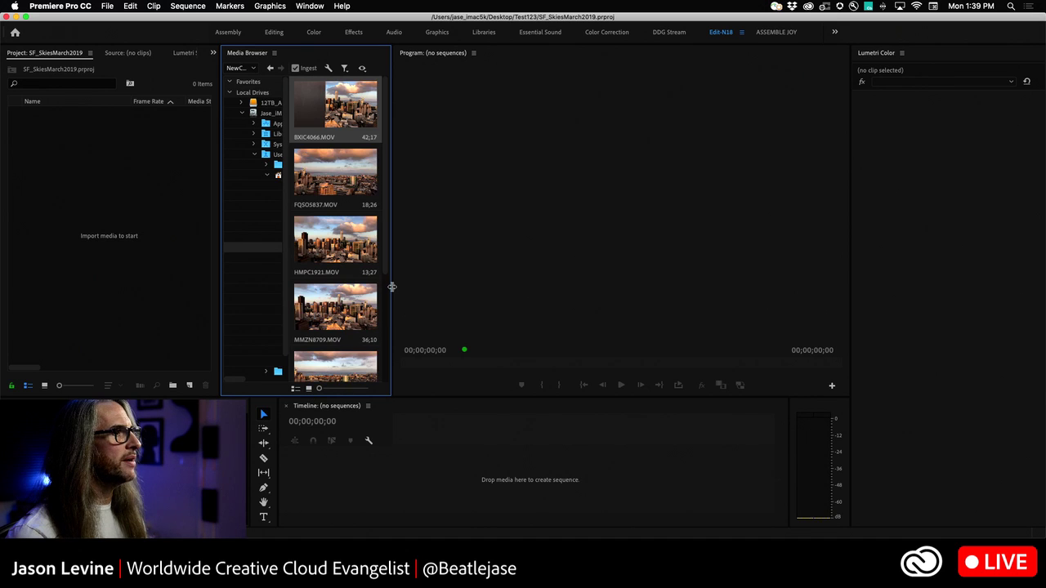
left_click_drag(391, 289, 507, 289)
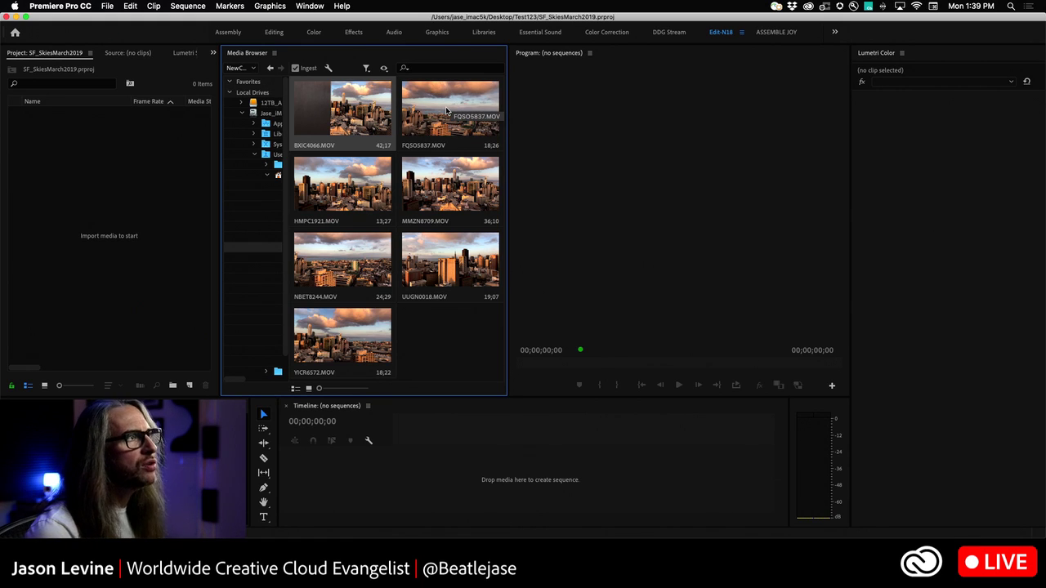
left_click(437, 131)
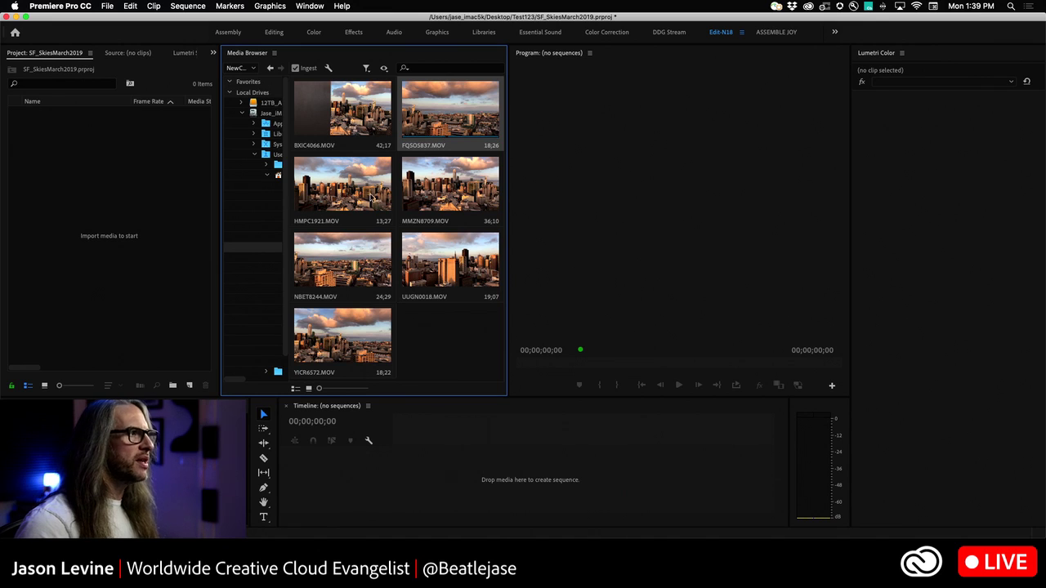
left_click(360, 193)
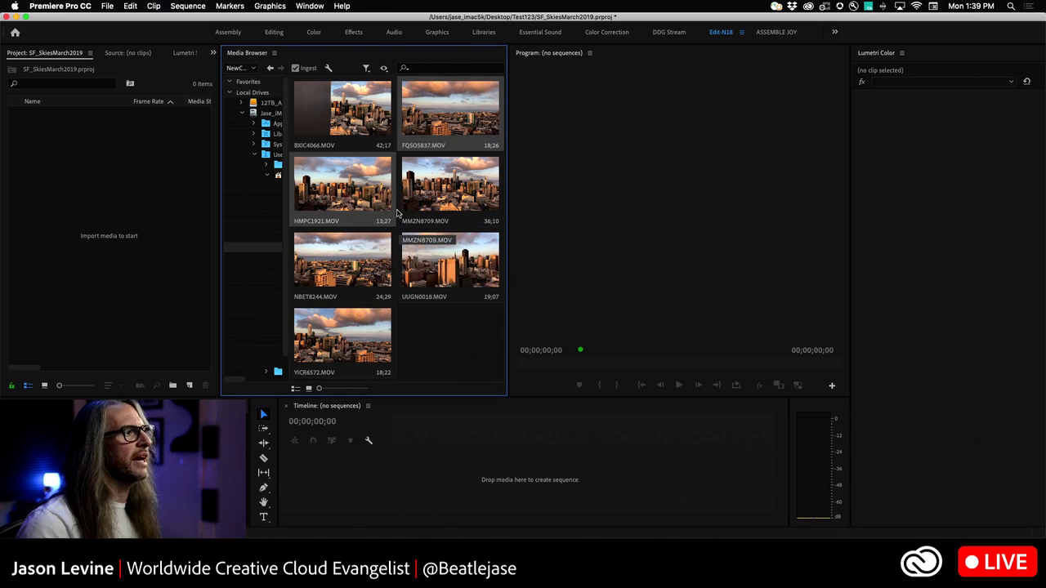
left_click(457, 258)
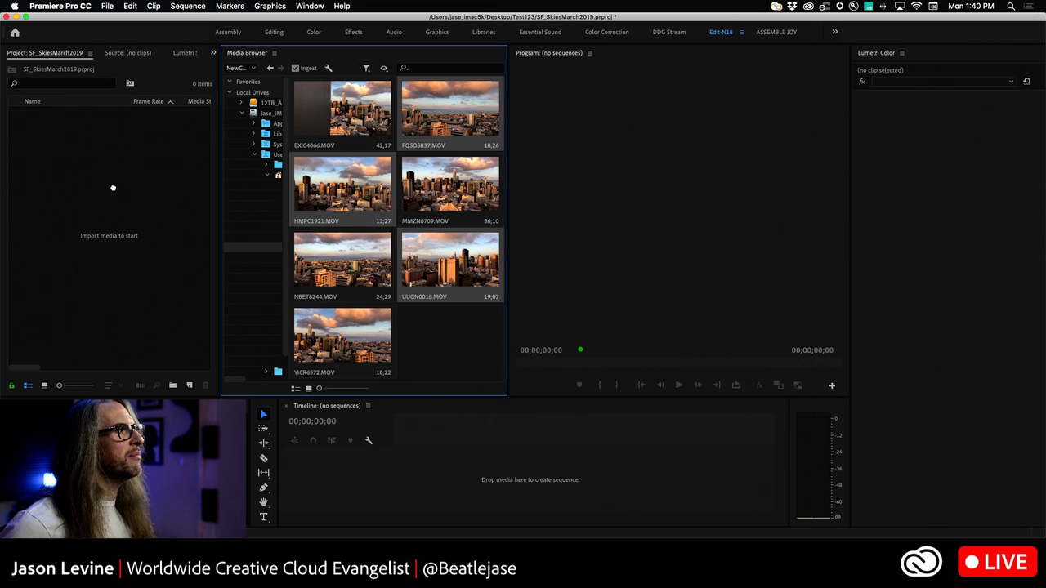
left_click_drag(112, 188, 112, 188)
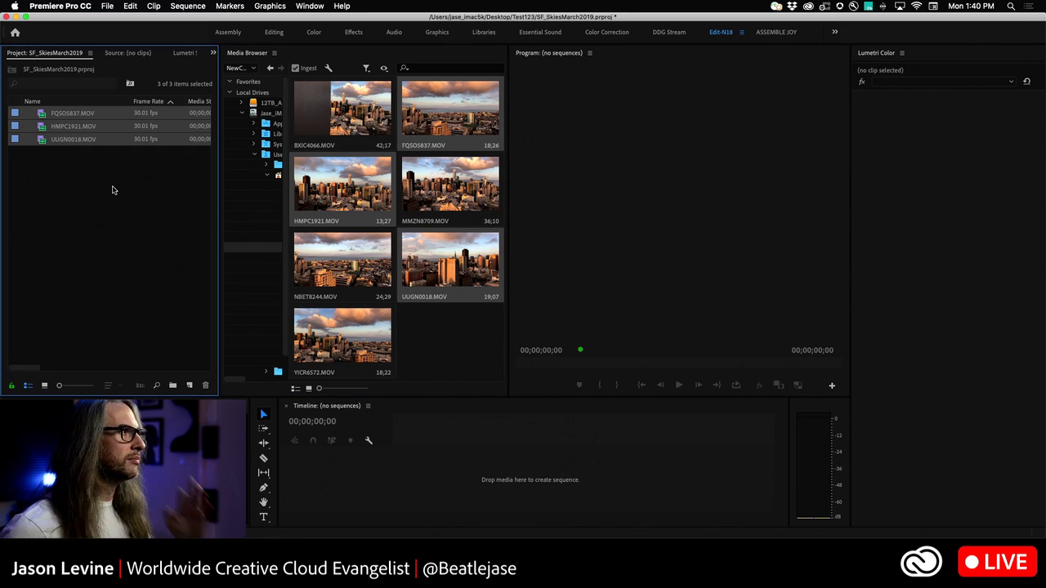
left_click(114, 187)
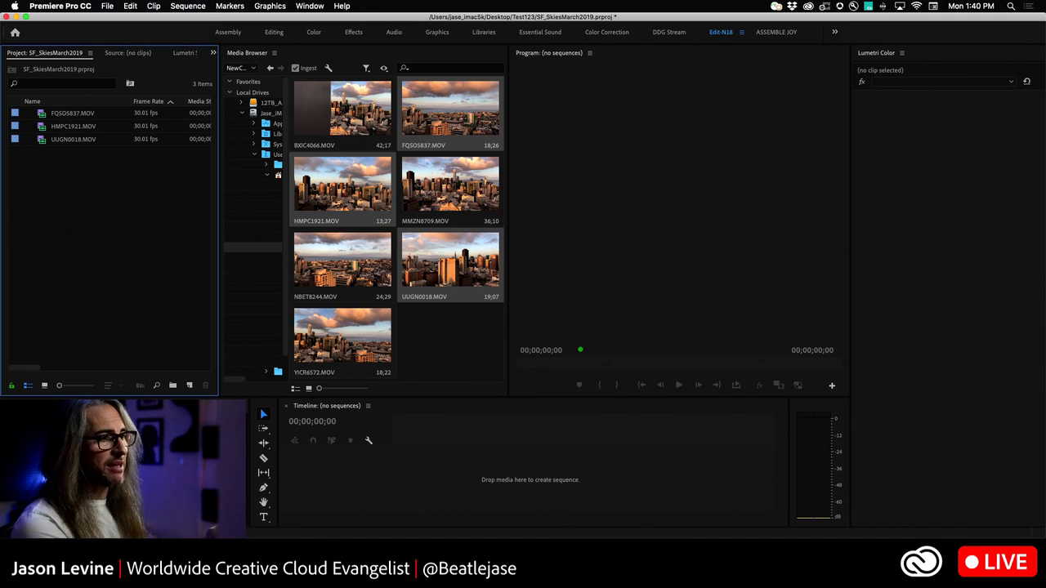
Step: Switch to Media Encoder to check the encoding of the three clips' proxies, and return to Premiere Pro
key("super+Tab")
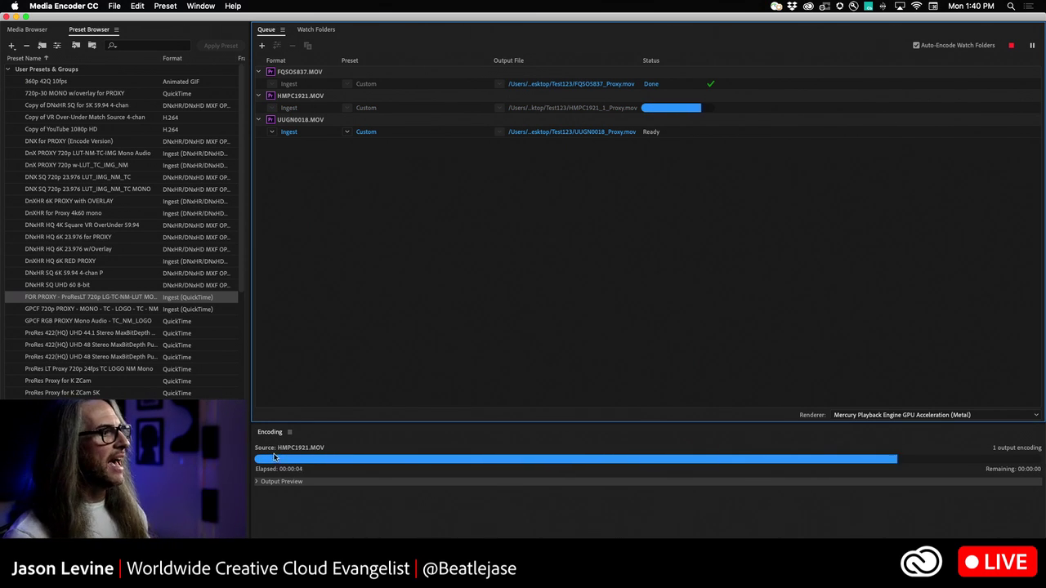
left_click(256, 483)
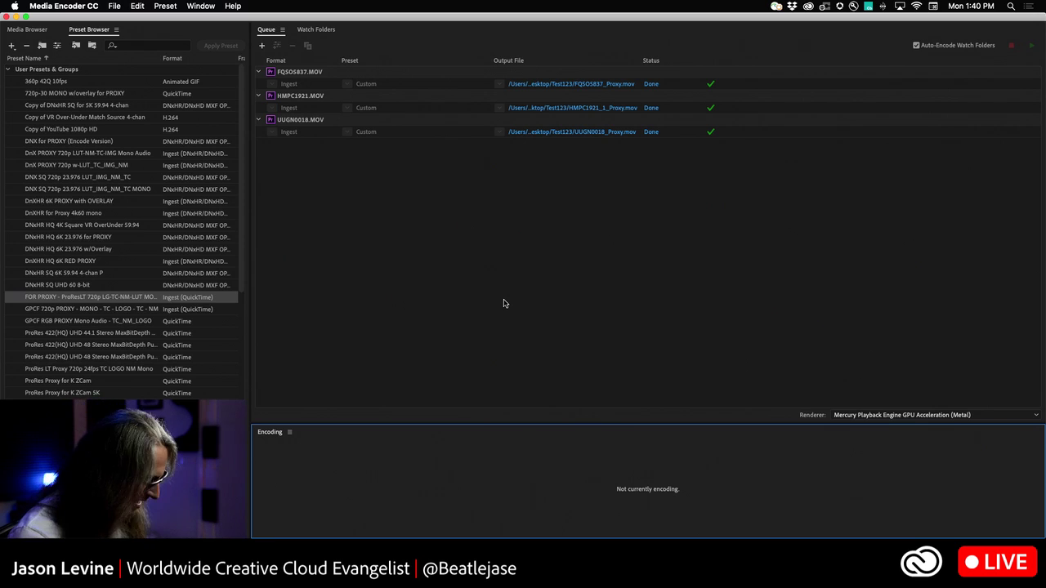
key("super+Tab")
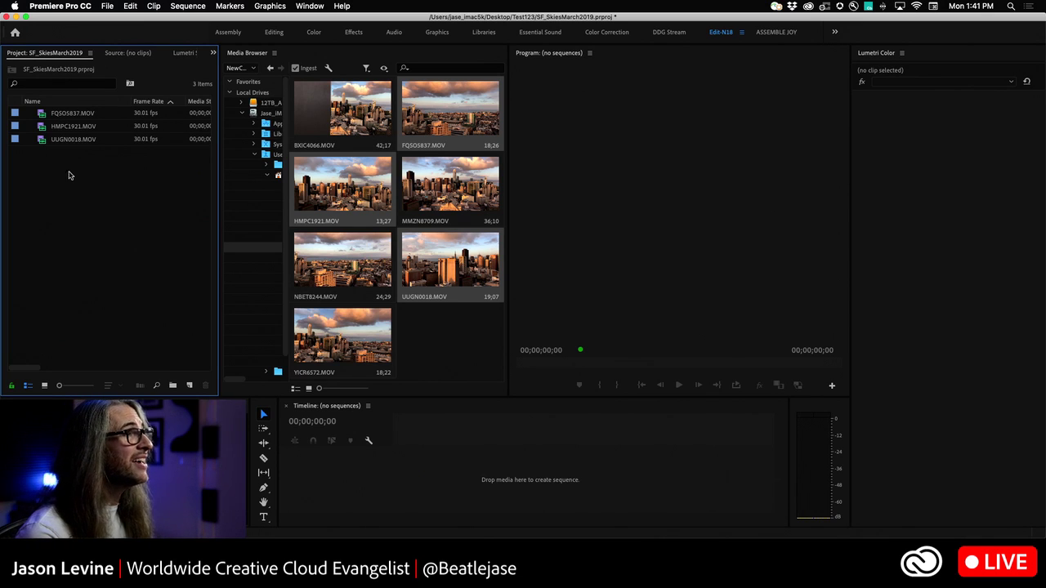
Step: Create a new sequence from the imported clip FQSO5837.MOV
left_click(61, 117)
right_click(69, 119)
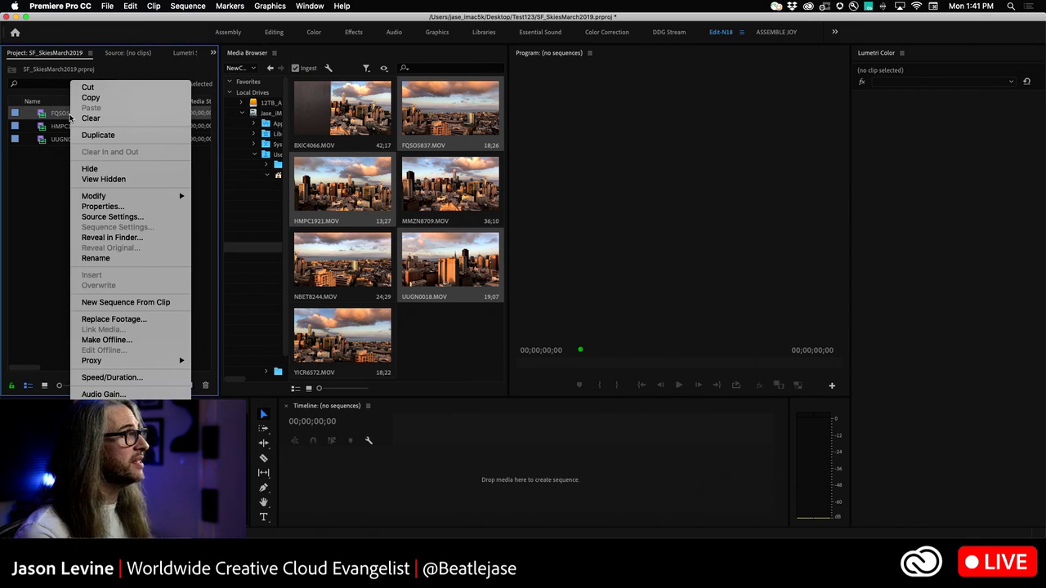
left_click(97, 306)
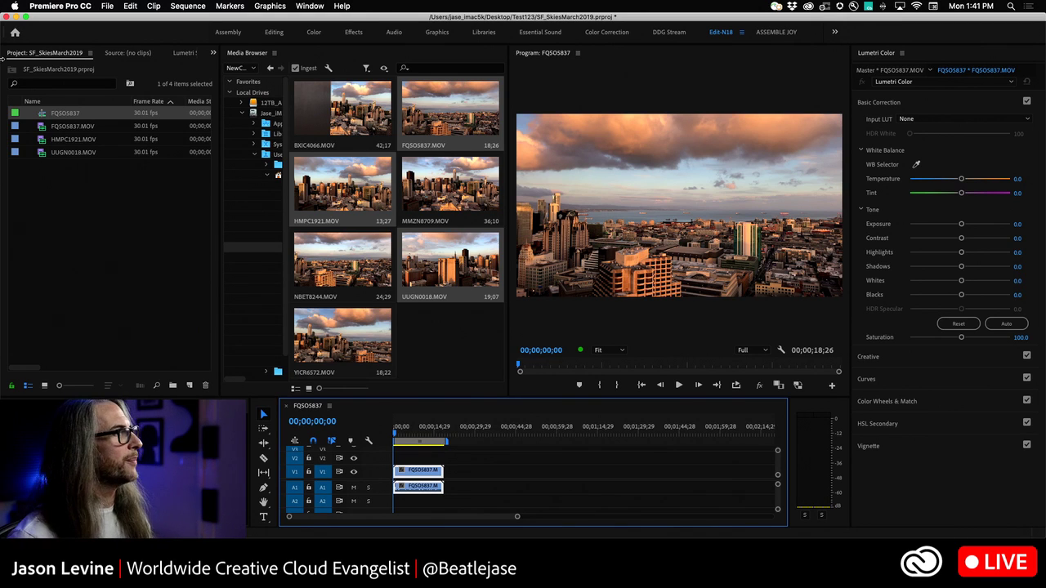
left_click(90, 54)
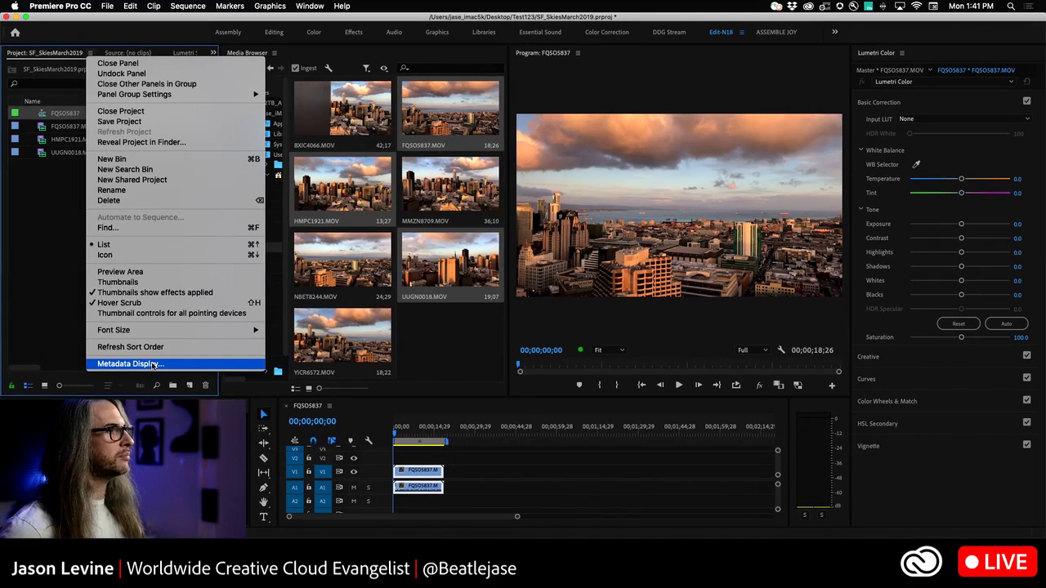
left_click(131, 364)
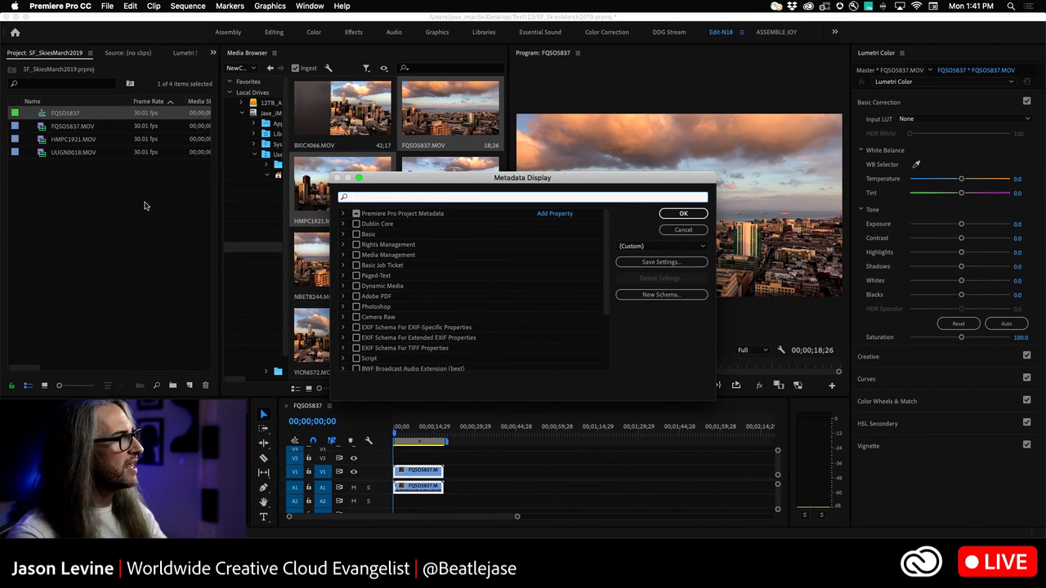
left_click(683, 230)
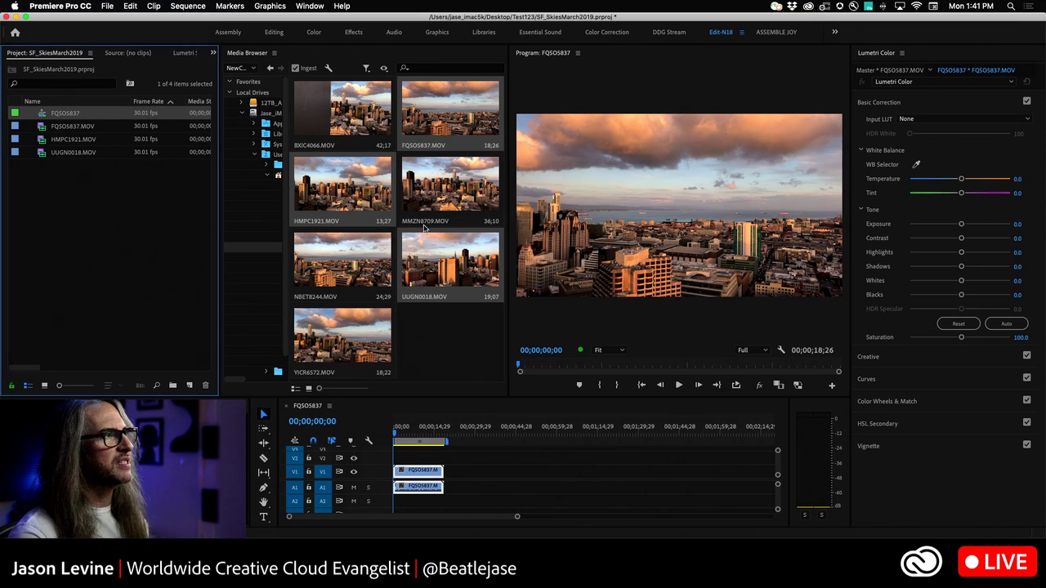
Step: Maximize the Project panel and choose the Preferred 01 preset for its metadata display
key("grave")
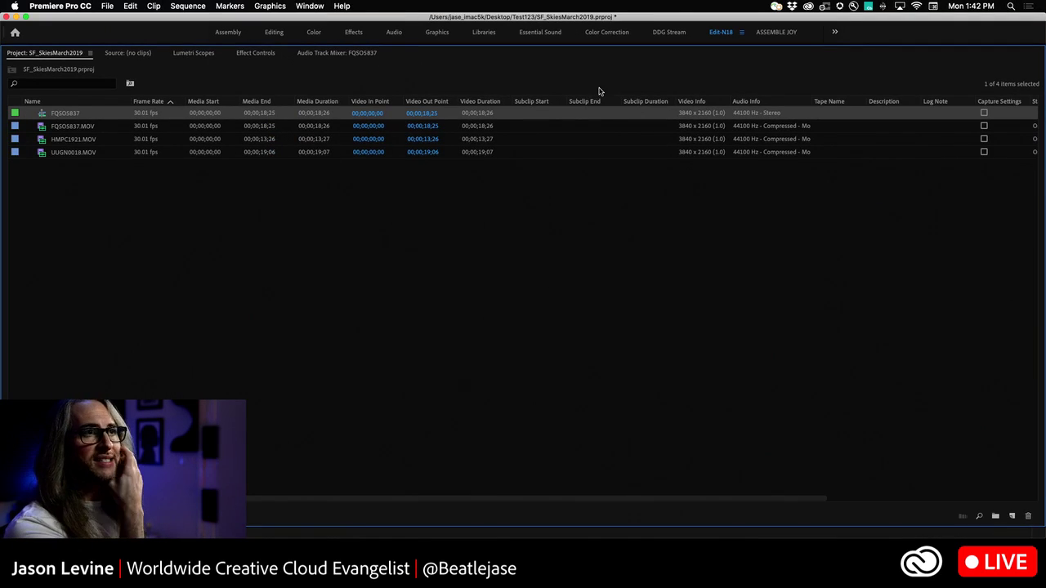
left_click_drag(675, 499, 297, 451)
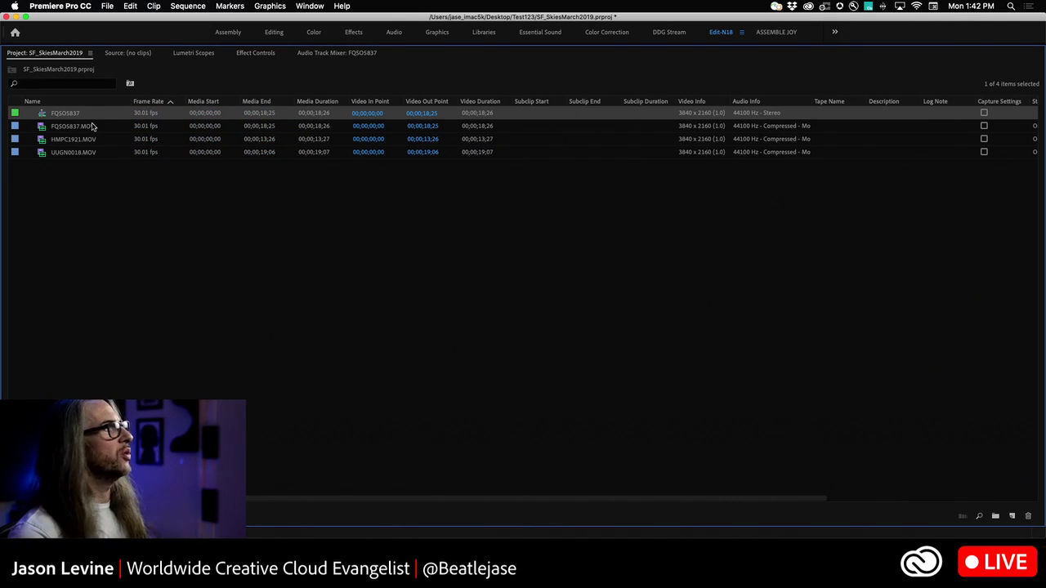
left_click(89, 53)
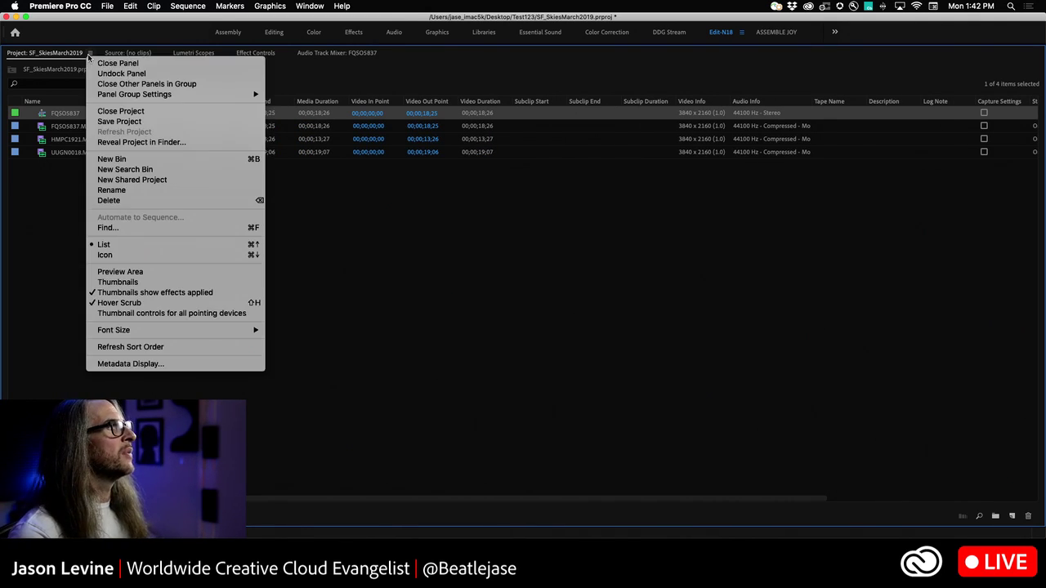
left_click(179, 363)
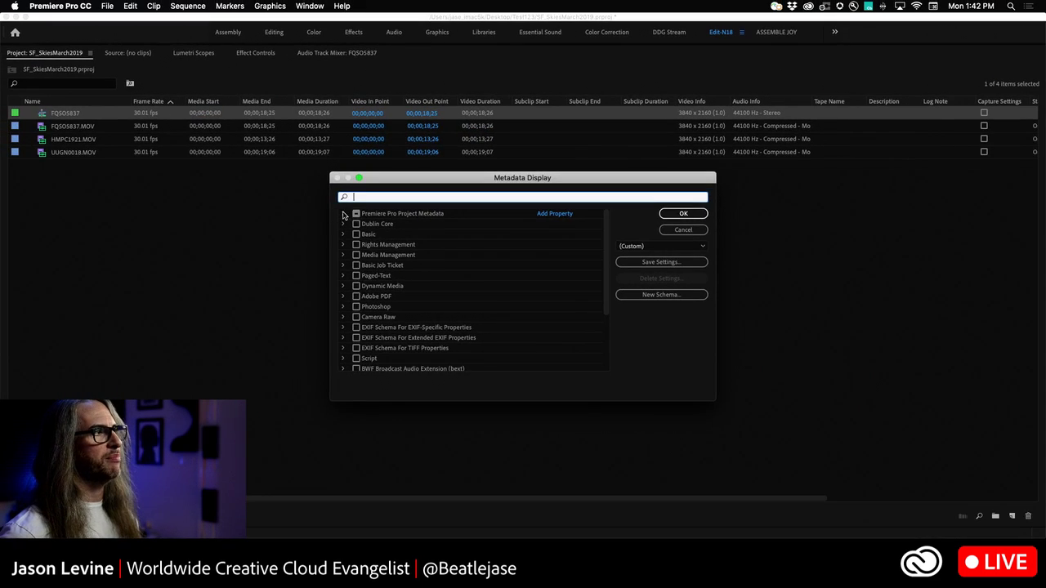
left_click(343, 215)
scroll(470, 298, "down", 5)
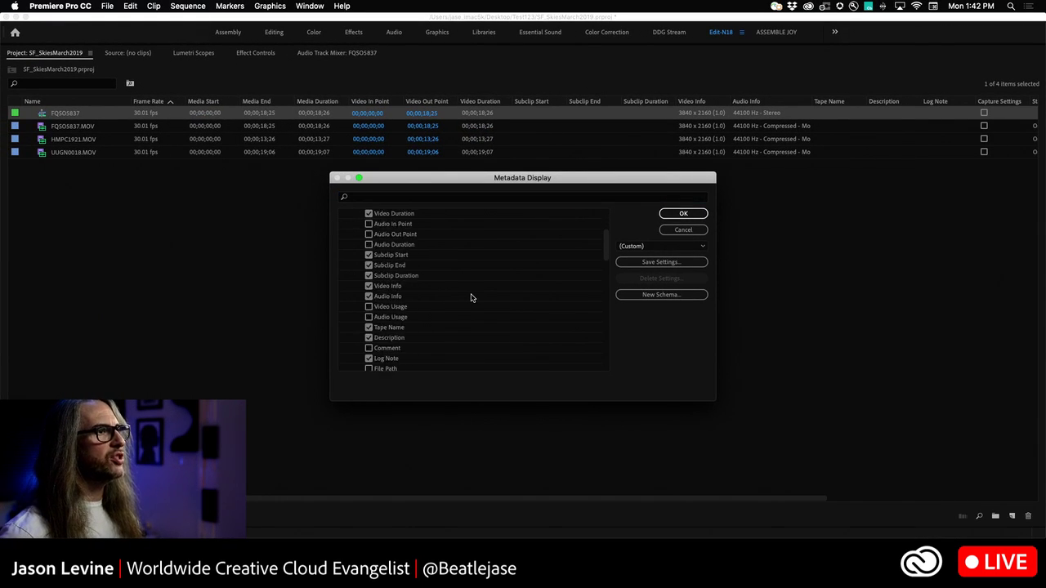
left_click(640, 247)
left_click(656, 272)
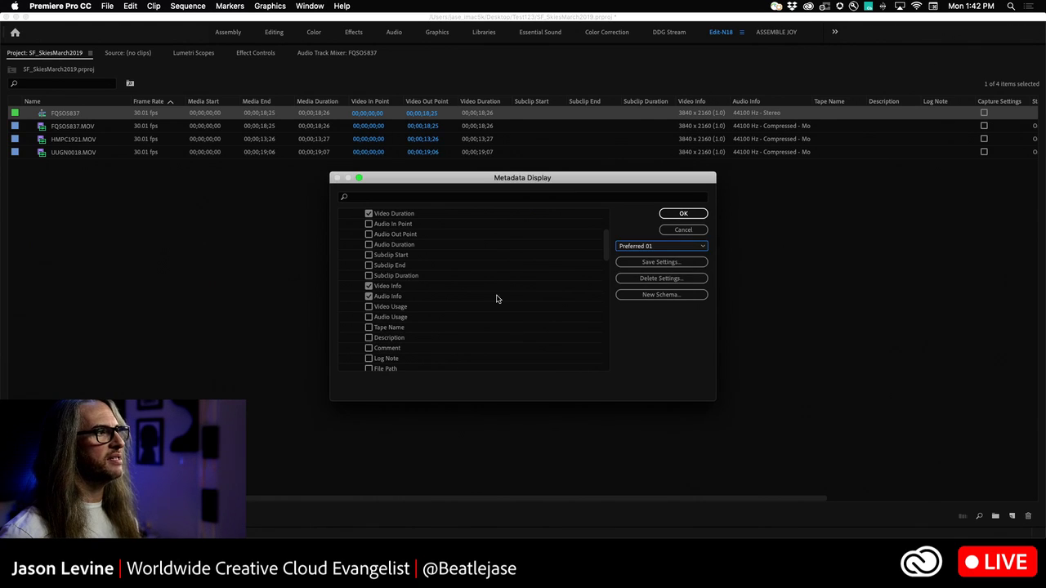
Step: Review the preset's Status, Video Codec and Proxy properties and apply the metadata display settings
scroll(485, 327, "down", 5)
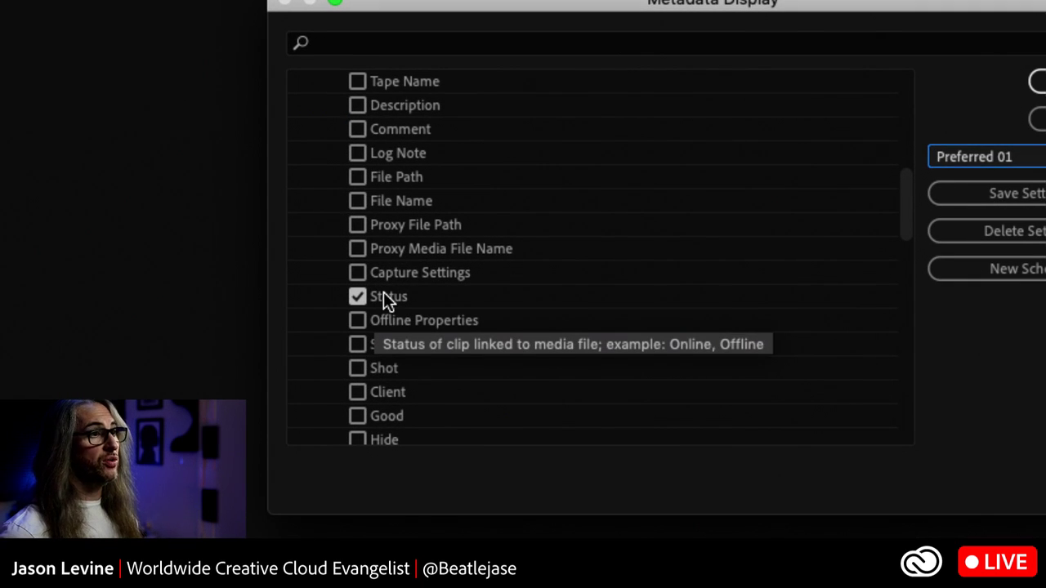
scroll(607, 361, "down", 5)
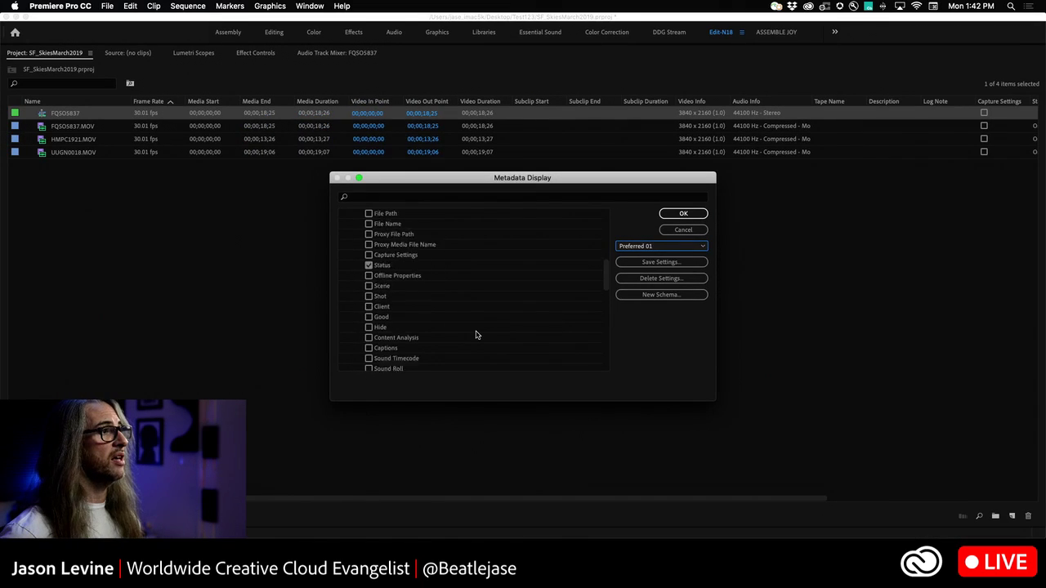
scroll(478, 335, "down", 3)
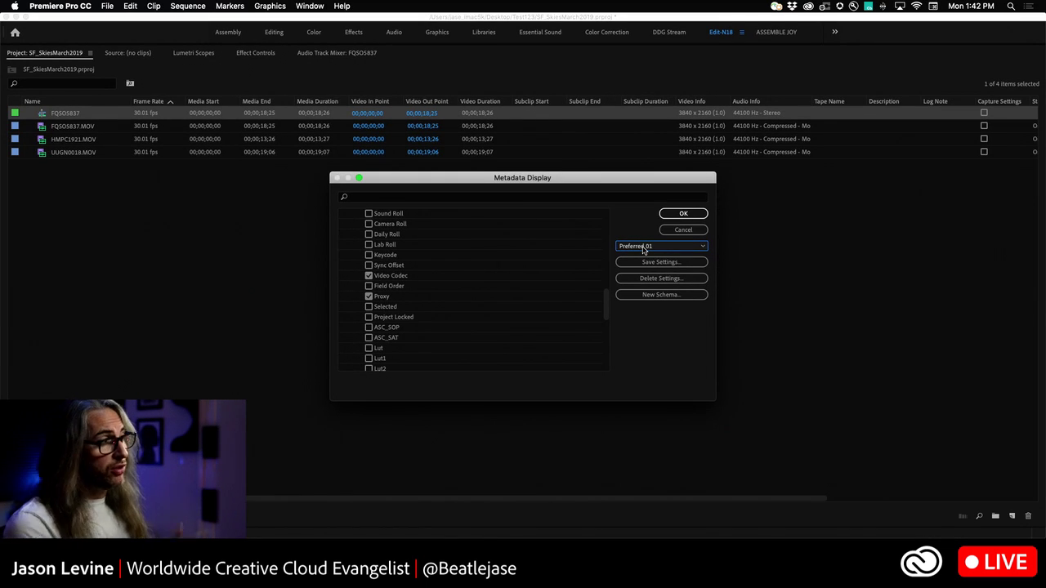
left_click(660, 265)
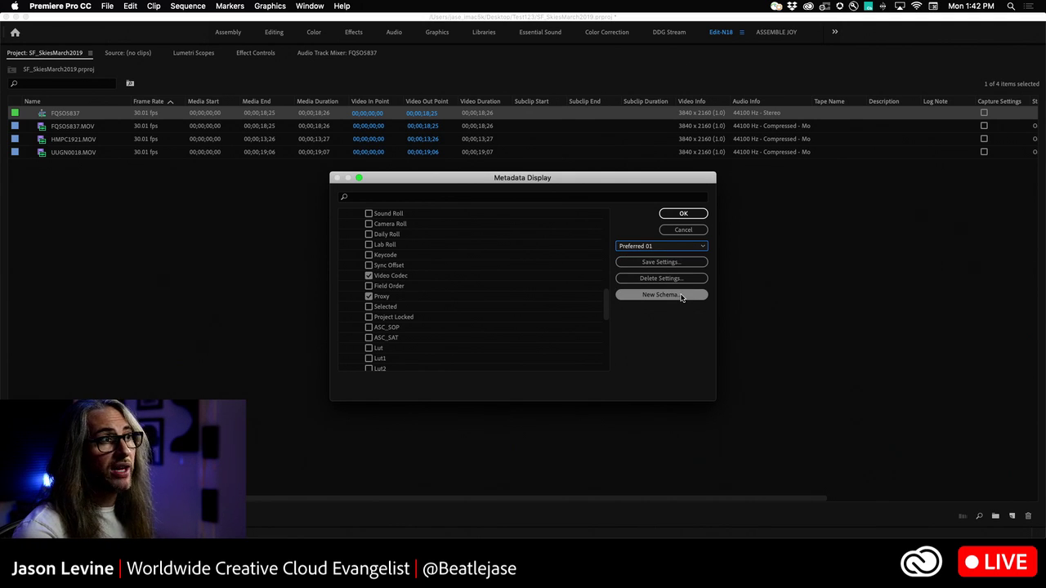
left_click(683, 214)
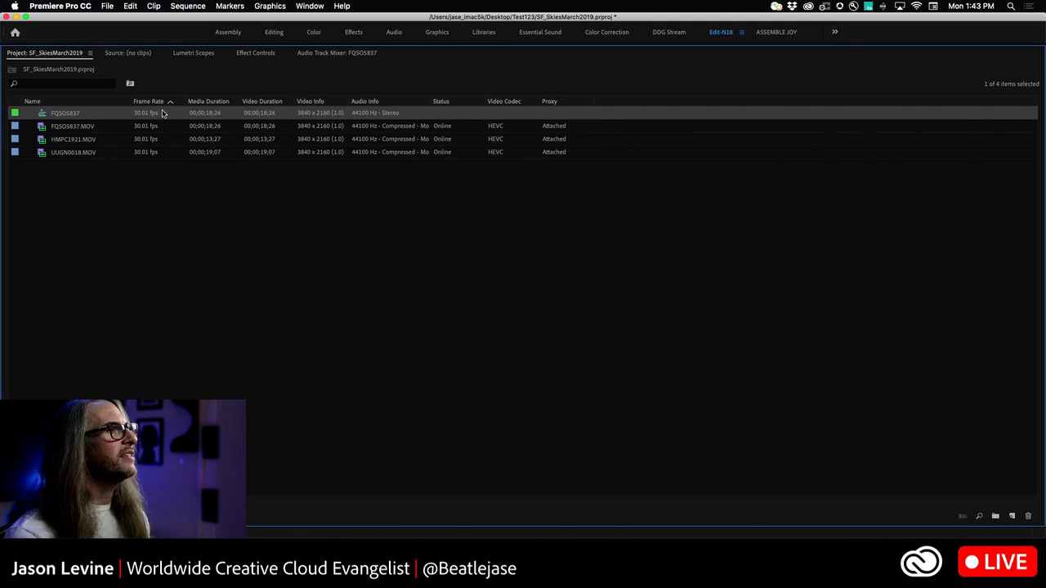
Step: Move the Proxy and Video Codec columns directly after Name and restore the Project panel to its normal size
mouse_move(563, 104)
left_mouse_down()
mouse_move(170, 117)
mouse_move(137, 106)
left_mouse_up()
left_click_drag(546, 110, 200, 105)
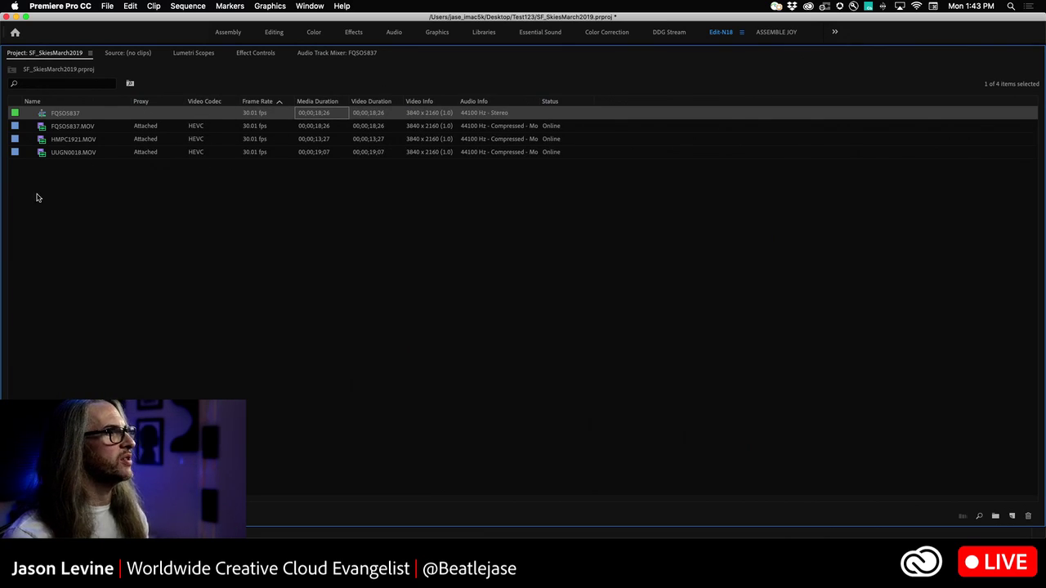
key("grave")
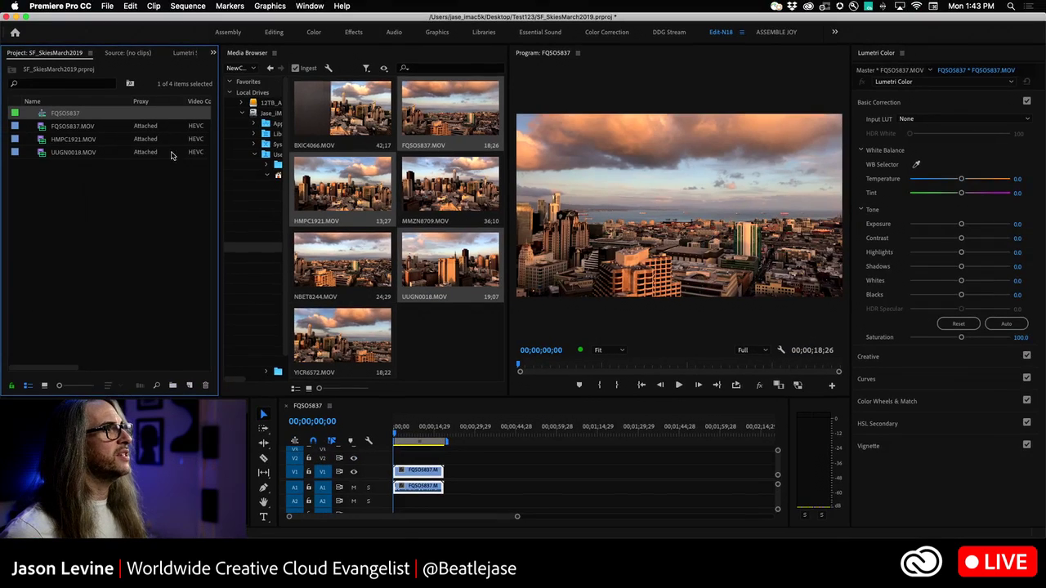
Step: Append HMPC1921.MOV and UUGN0018.MOV after the first clip in the sequence and fit the whole sequence in the timeline
left_click_drag(43, 140, 454, 477)
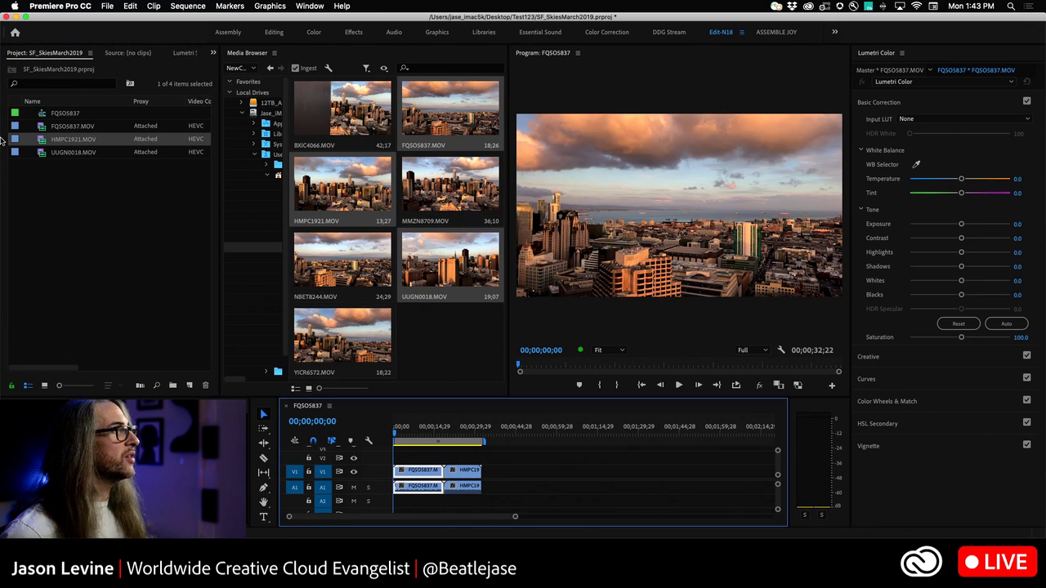
left_click_drag(45, 153, 485, 476)
key("backslash")
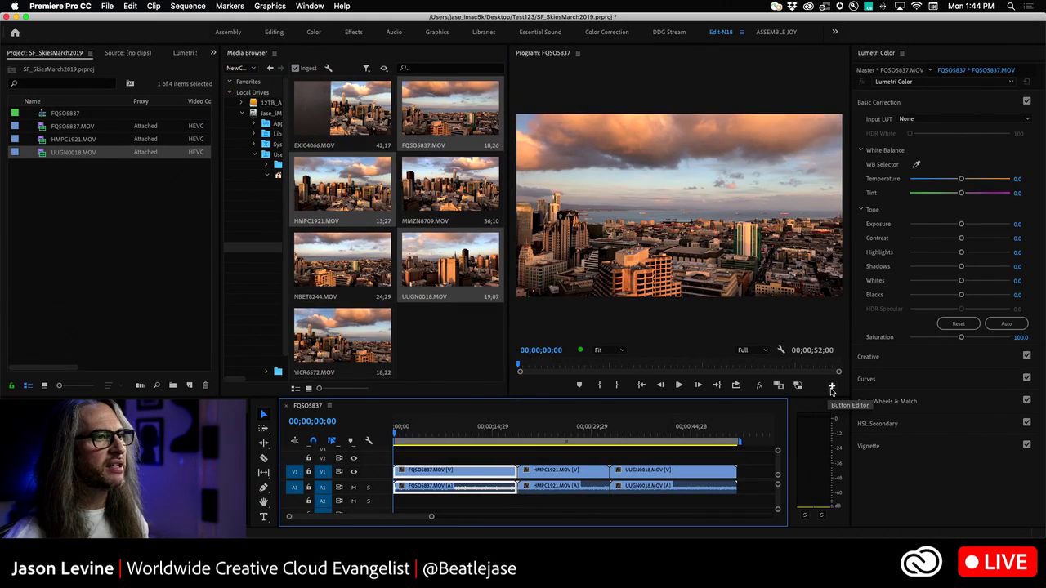
Step: Locate the Toggle Proxies button in the Program Monitor's Button Editor and cancel the editor
left_click(833, 390)
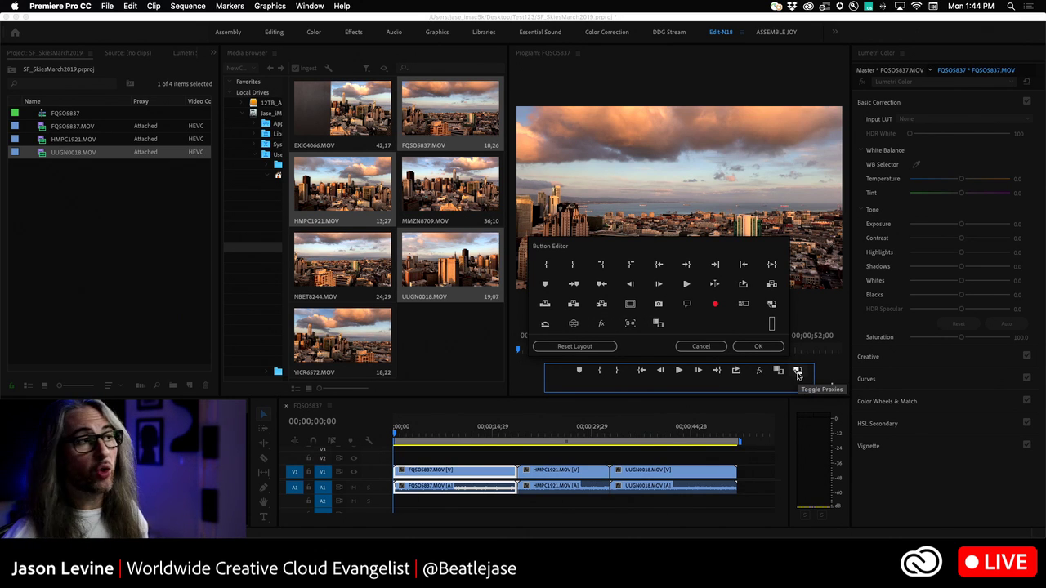
left_click_drag(798, 376, 773, 307)
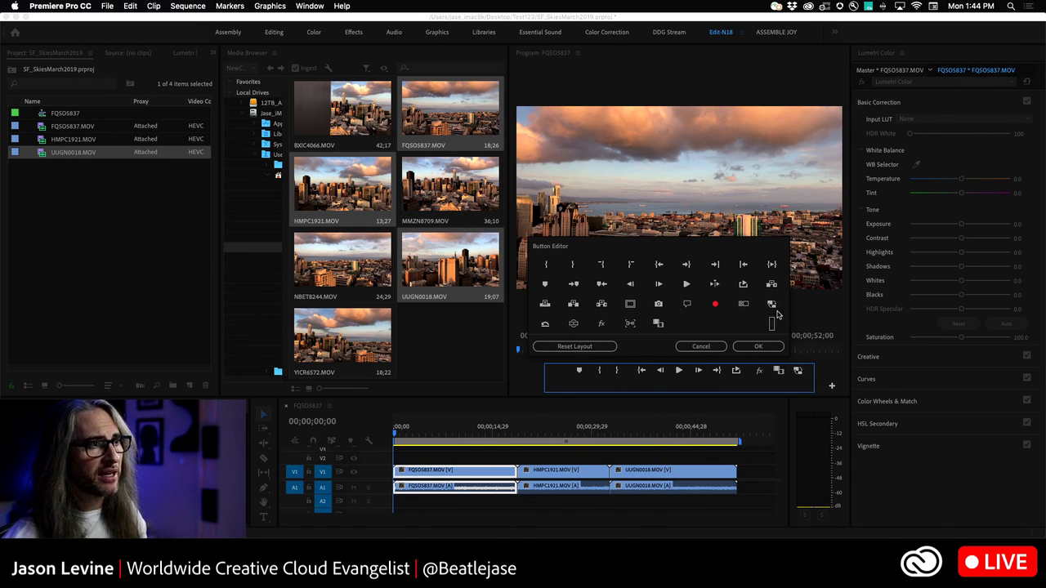
left_click(797, 373)
left_click_drag(798, 373, 770, 302)
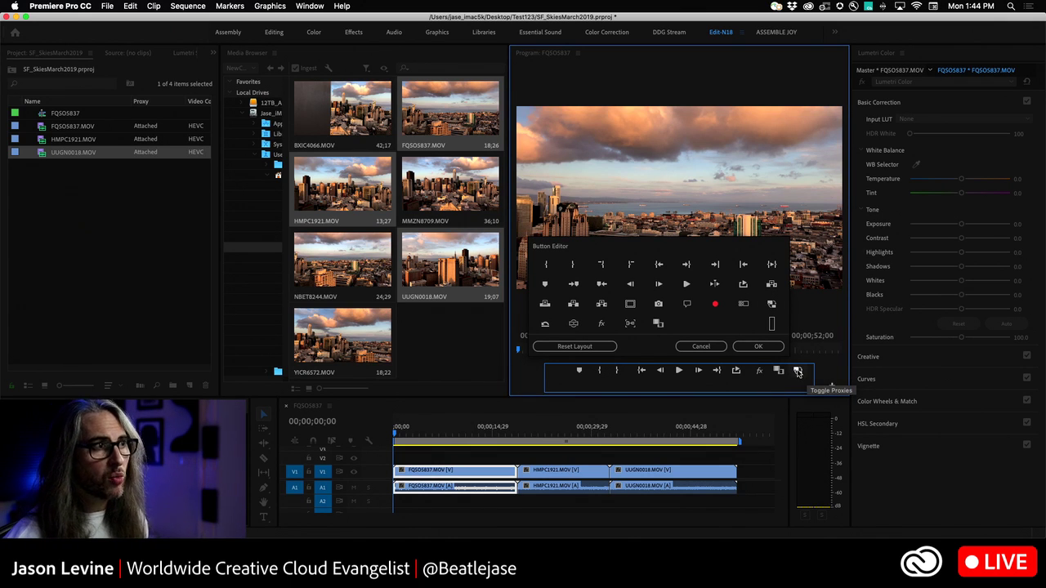
left_click(691, 346)
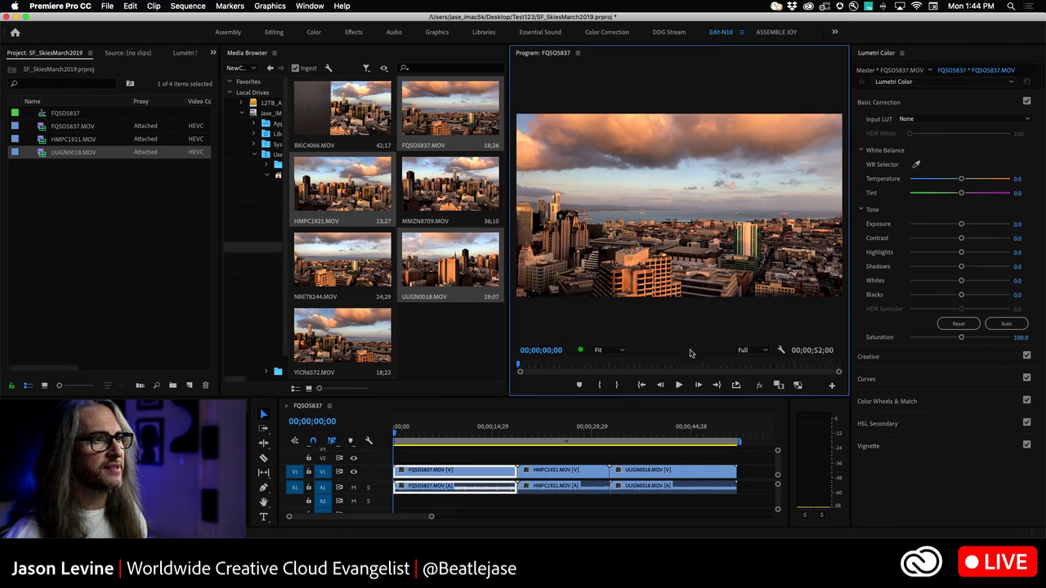
Step: Turn on proxy playback, maximize the Program Monitor and play the sequence into its second clip
left_click(798, 386)
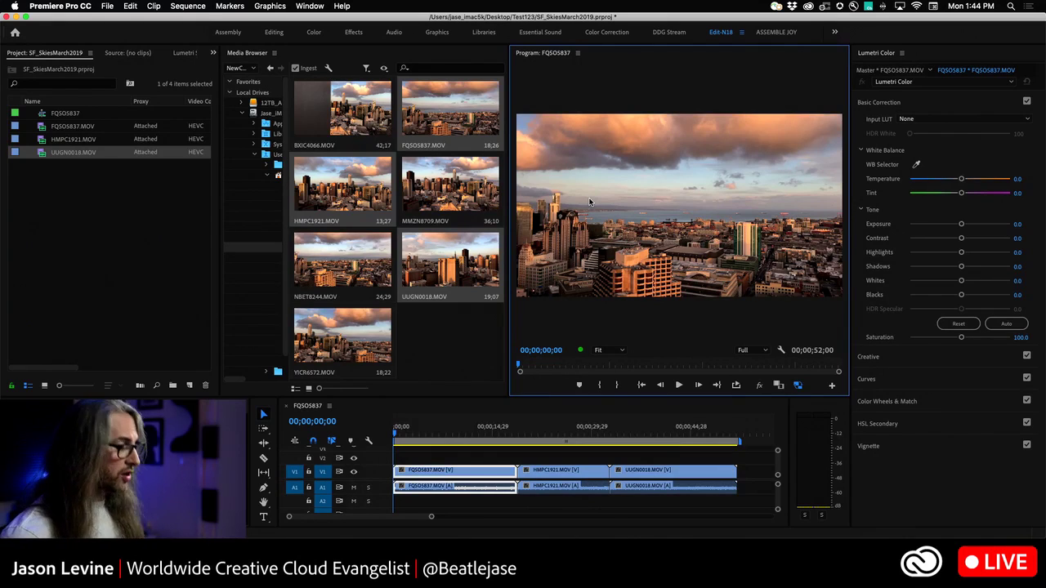
key("grave")
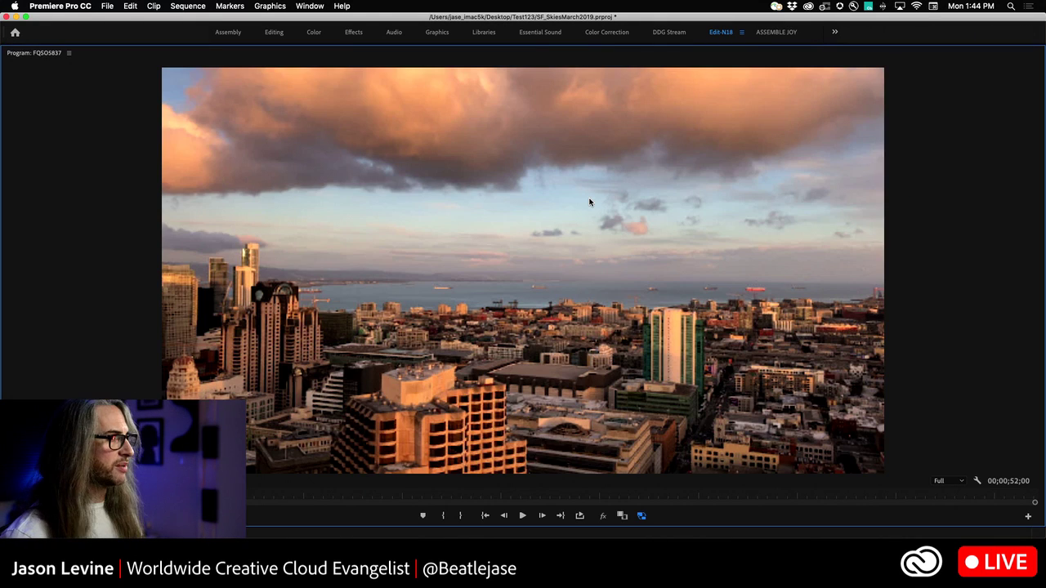
key("space")
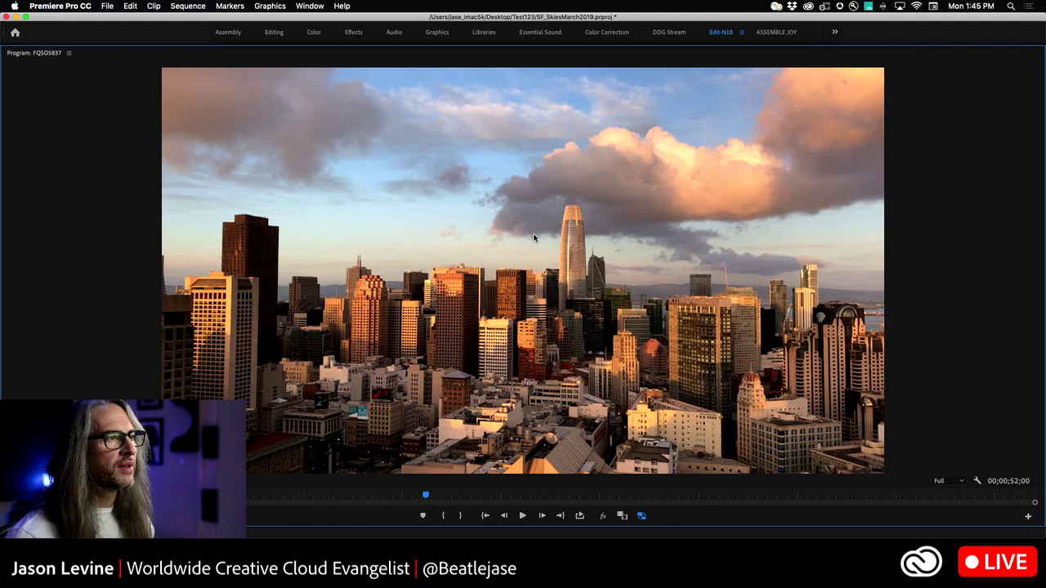
key("space")
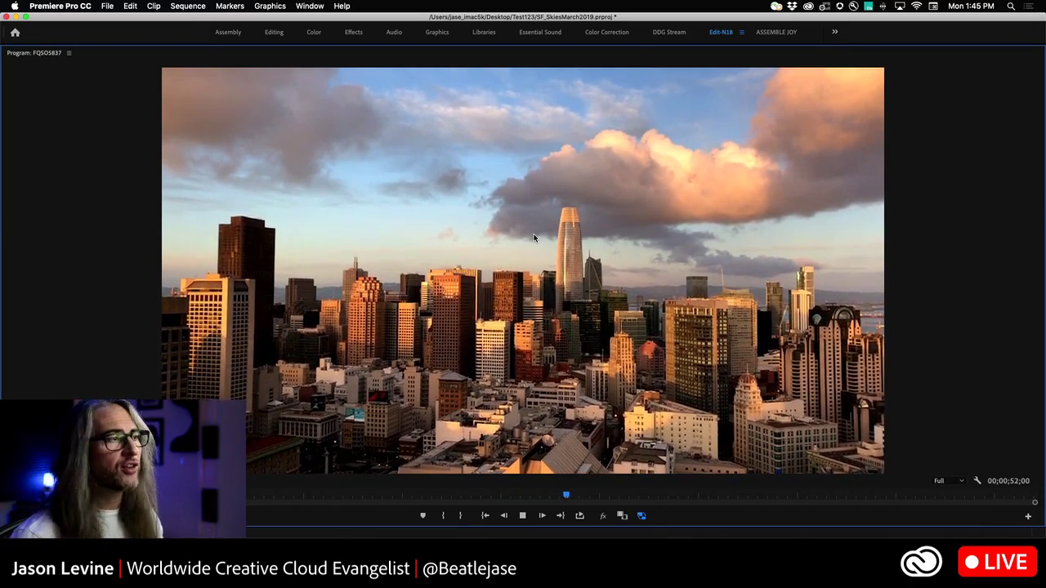
key("space")
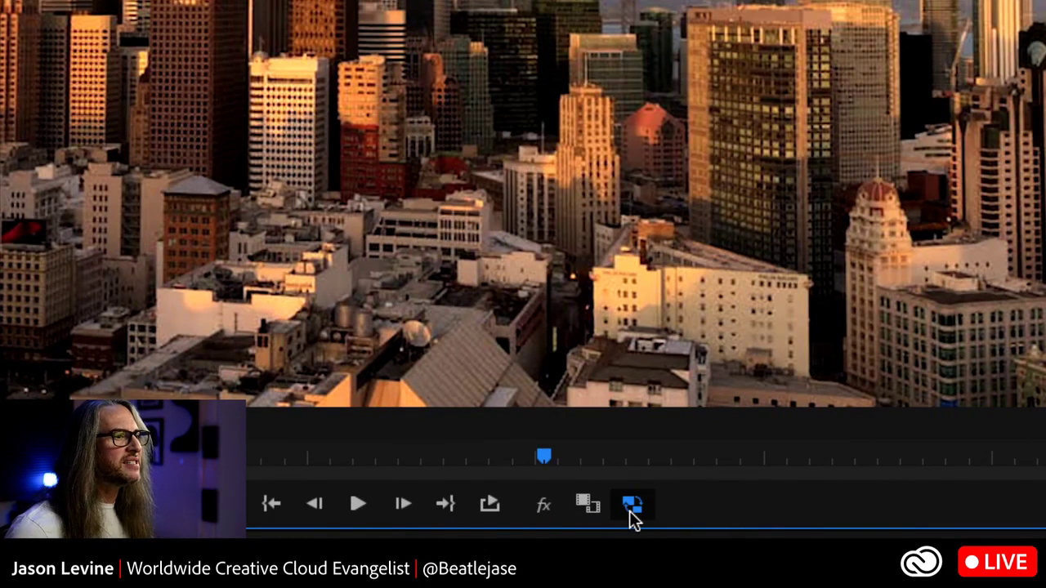
Step: Compare the paused frame with proxies on and off, leave proxies off and restore the Program Monitor's size
left_click(632, 506)
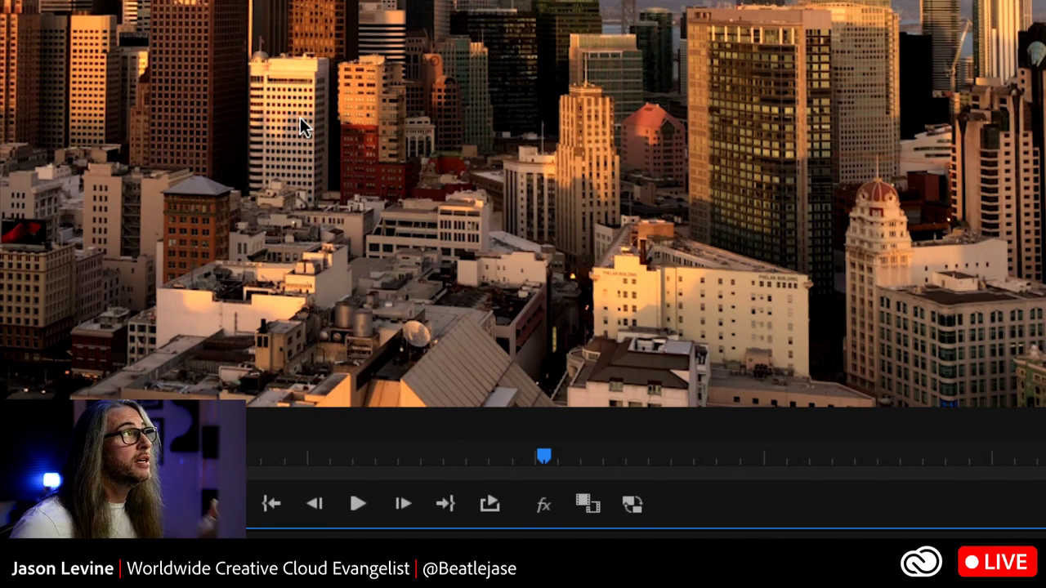
left_click(635, 507)
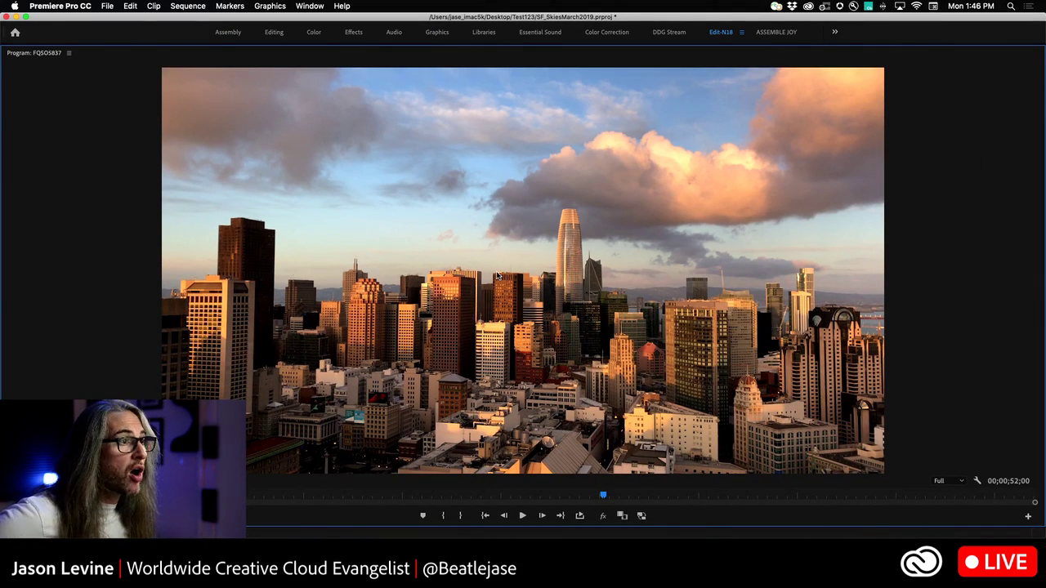
key("grave")
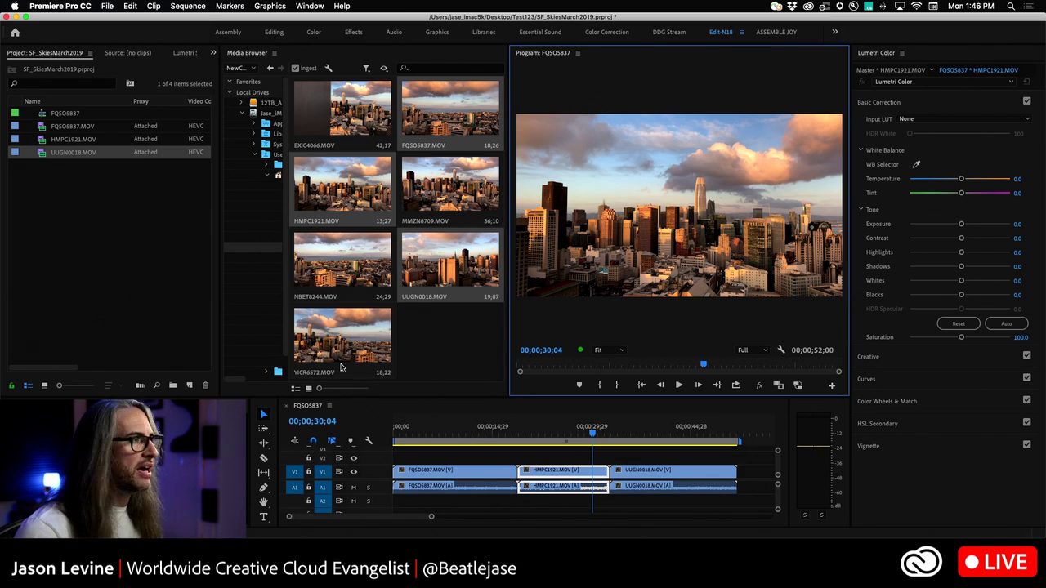
Step: Open the project's Ingest Settings and review the available presets for creating proxies
left_click(109, 6)
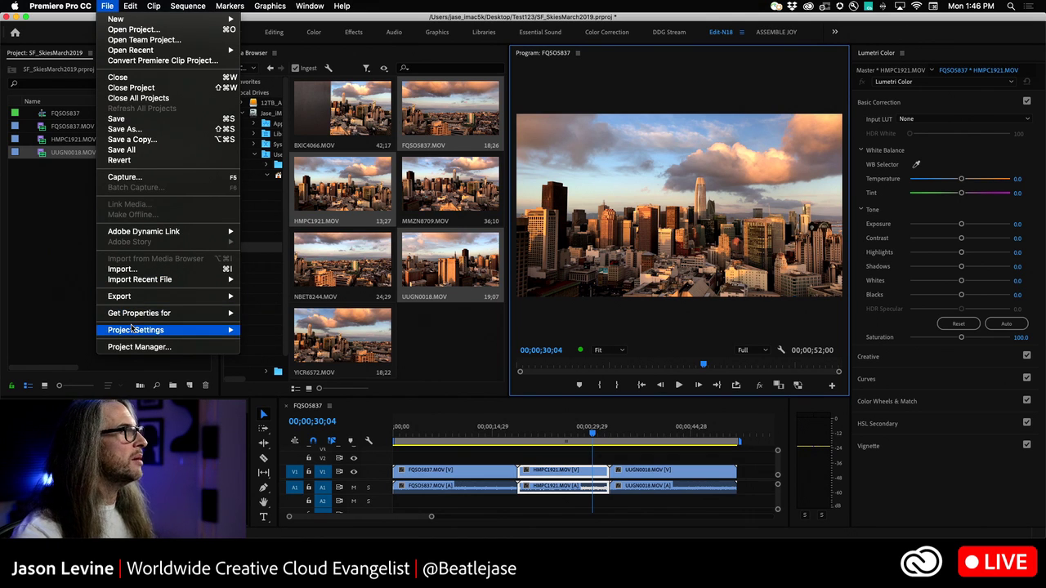
mouse_move(214, 337)
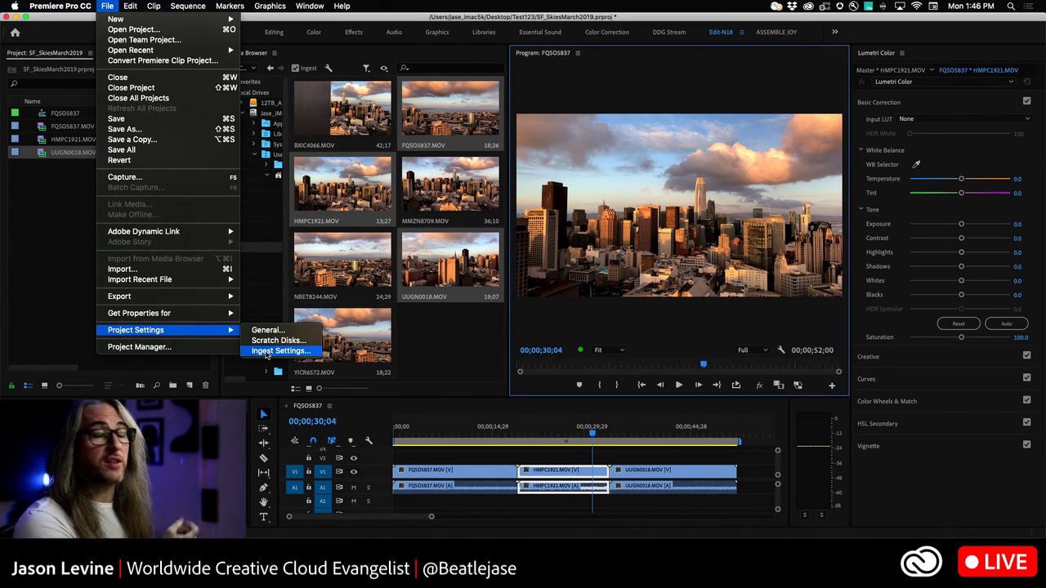
left_click(276, 353)
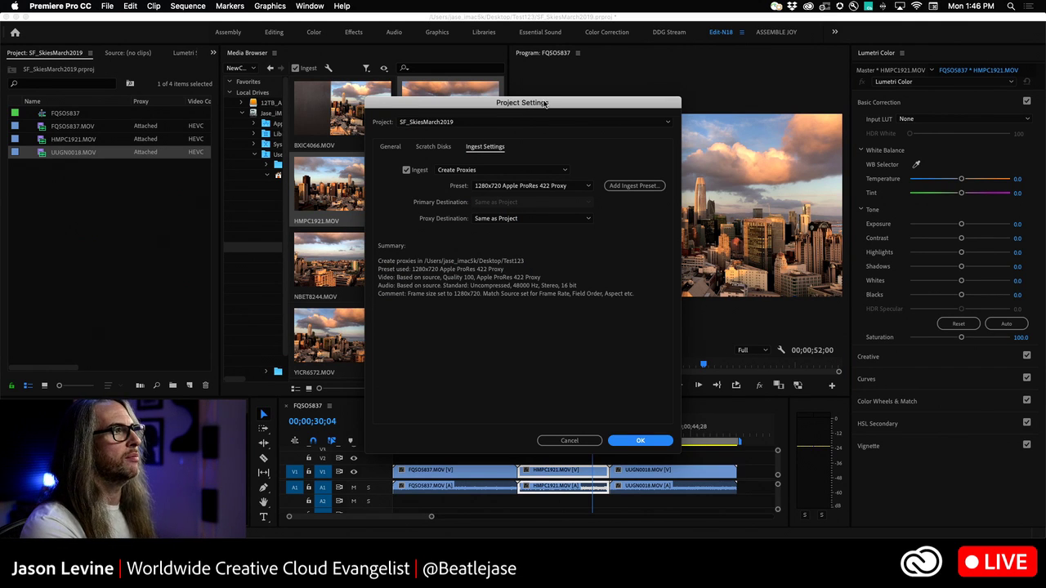
left_click(586, 188)
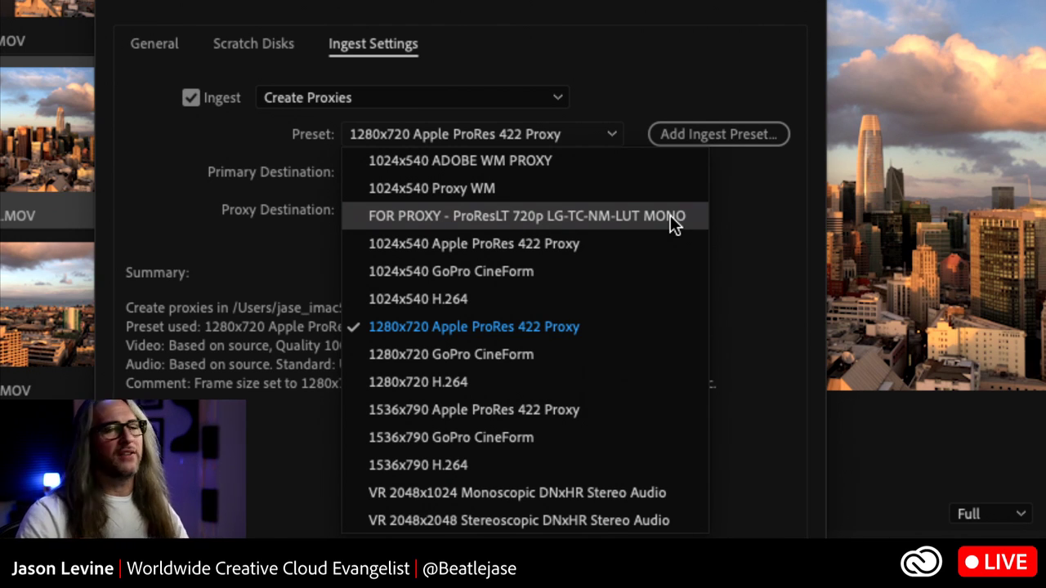
left_click(771, 203)
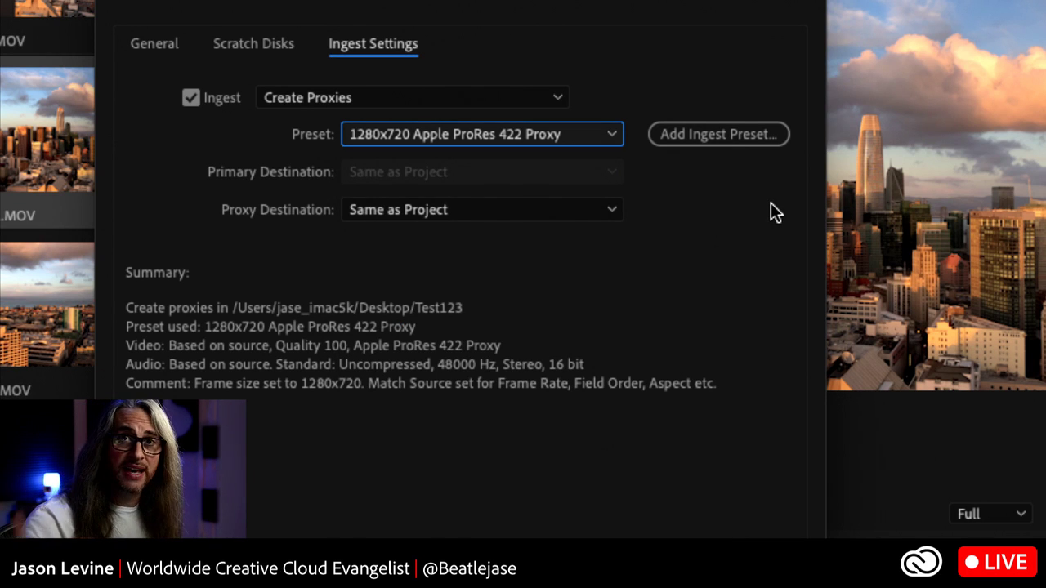
Step: Set the project's proxy ingest preset to FOR PROXY - ProResLT 720p LG-TC-NM-LUT MONO and apply the project settings
left_click(586, 138)
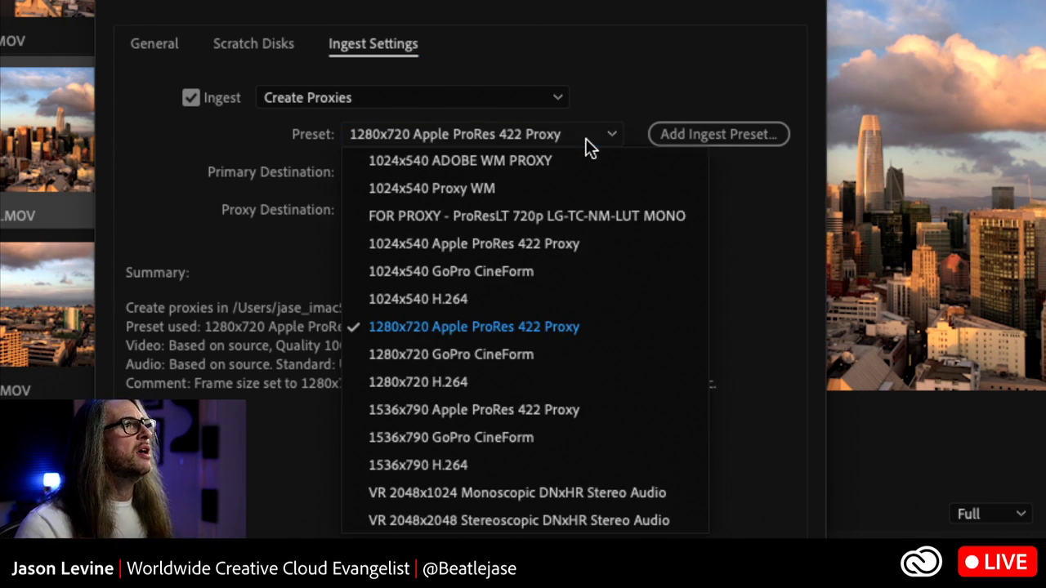
left_click(599, 209)
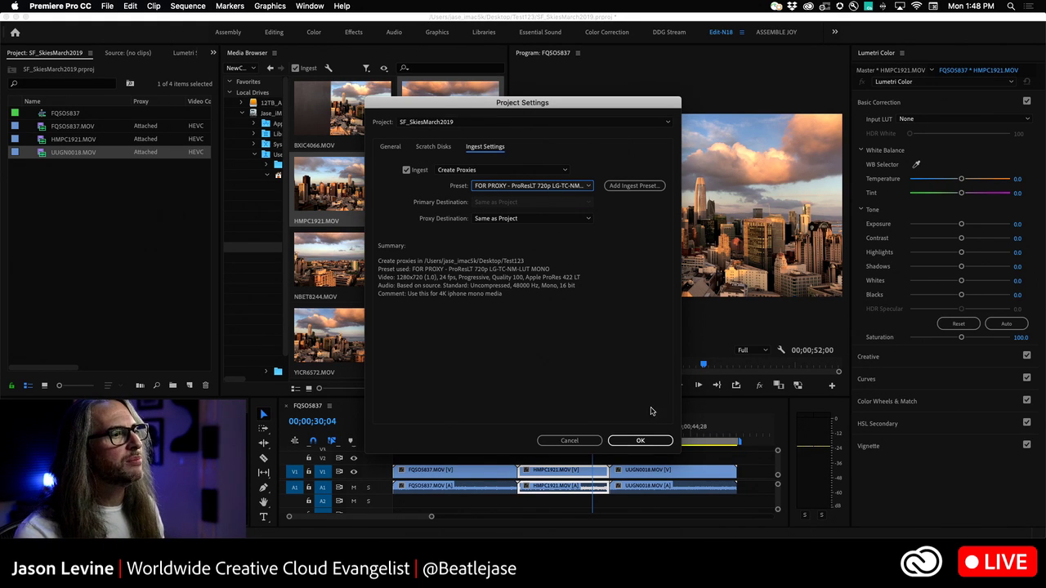
left_click(652, 440)
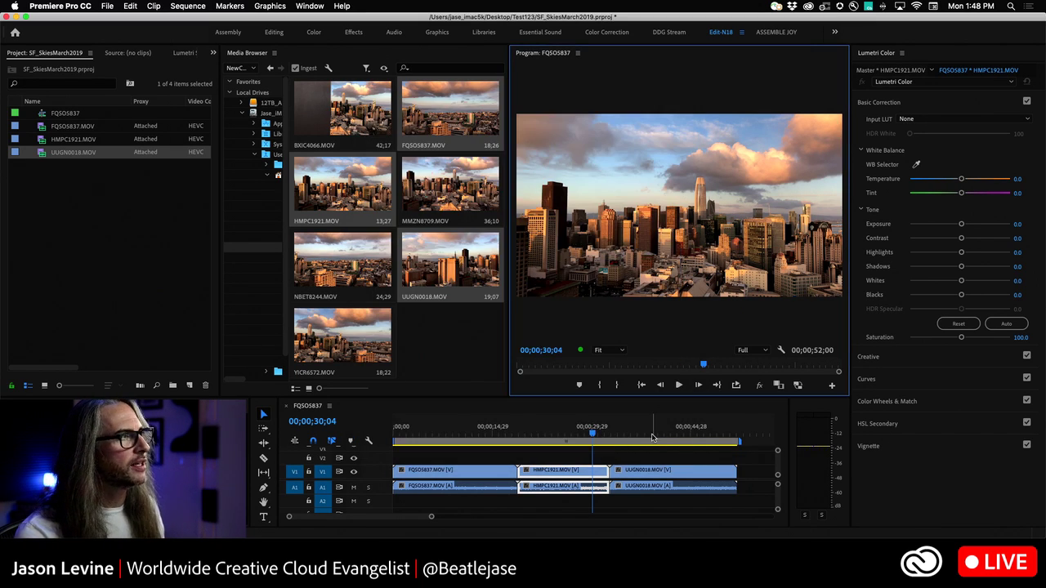
Step: Import MMZN8709.MOV, NBET8244.MOV and YICR6572.MOV from the Media Browser into the project bin, then clear the selection
left_click(331, 344)
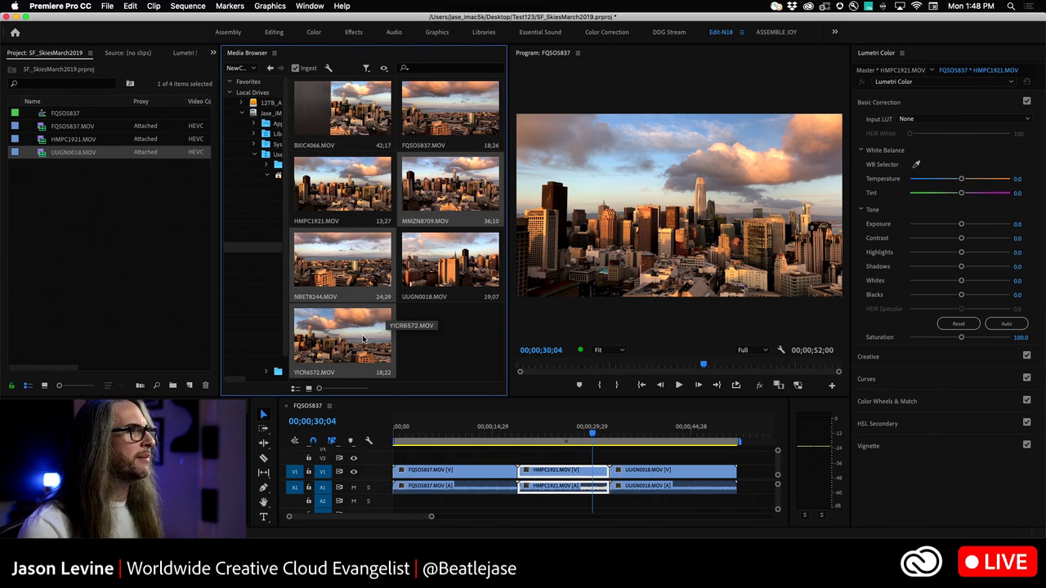
left_click_drag(80, 198, 81, 200)
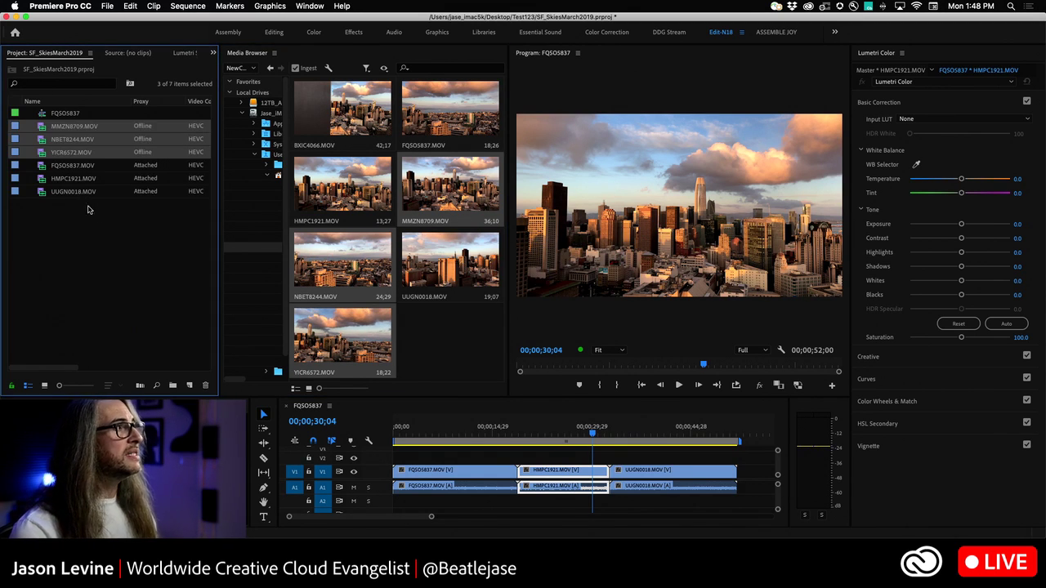
left_click(133, 221)
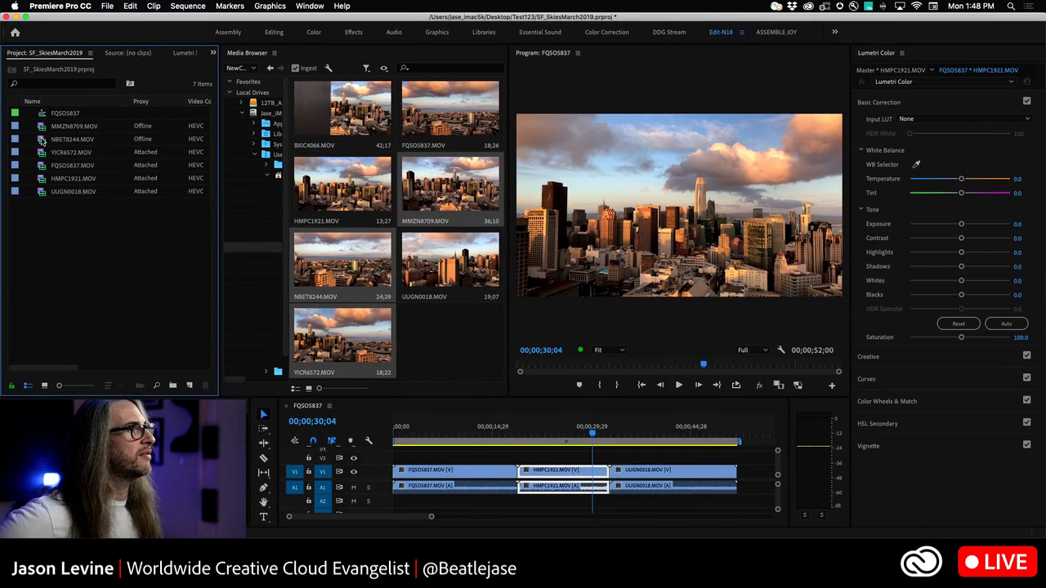
Step: Append MMZN8709.MOV to the end of the sequence, play from the preceding clip into it, and select it in the timeline
left_click_drag(41, 129, 742, 481)
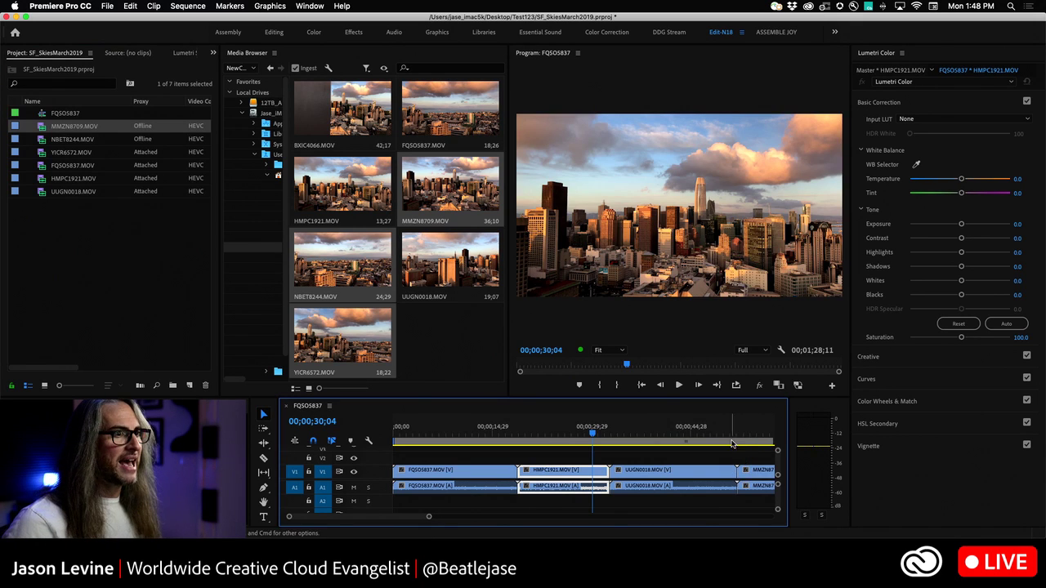
left_click(727, 435)
key("space")
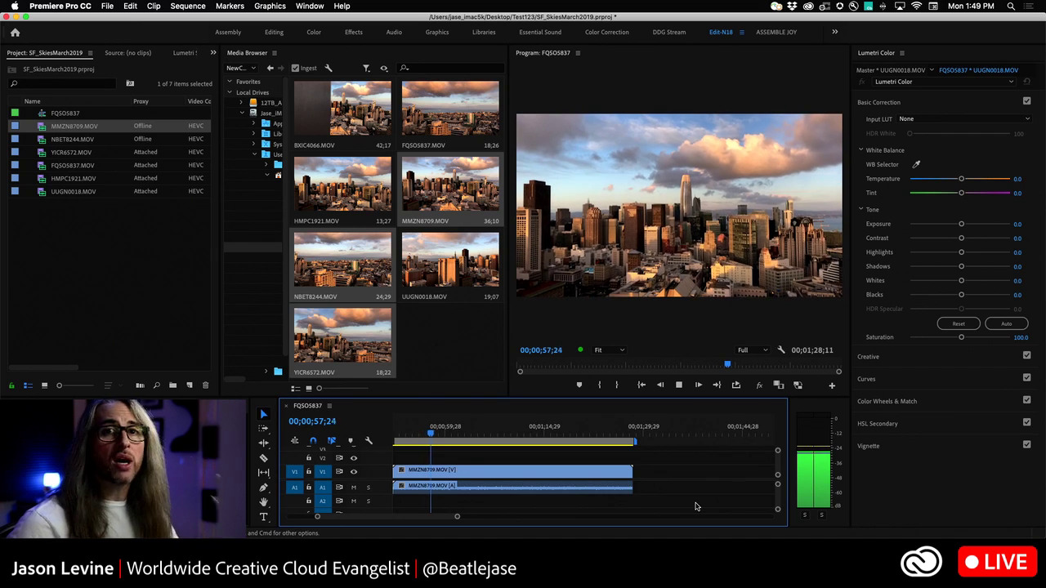
key("space")
key("d")
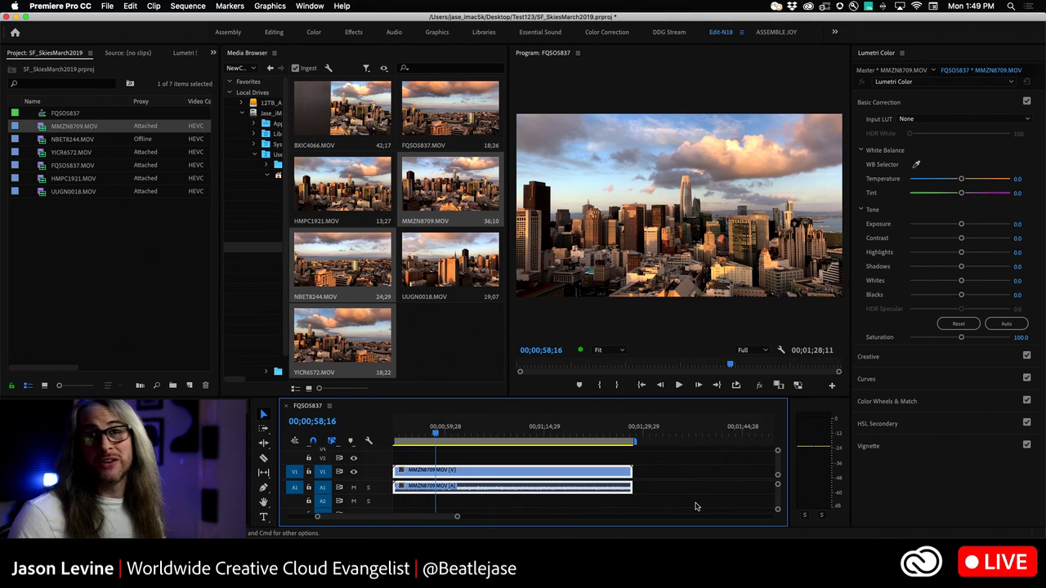
Step: Check the proxy queue in Media Encoder, return to Premiere Pro and append NBET8244.MOV and YICR6572.MOV to the sequence
key("super+Tab")
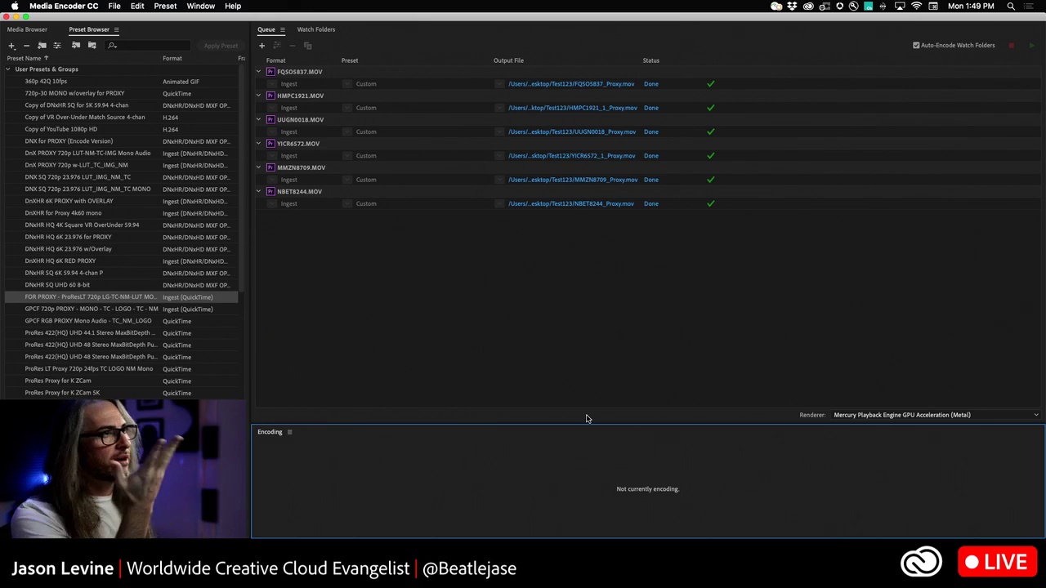
key("super+Tab")
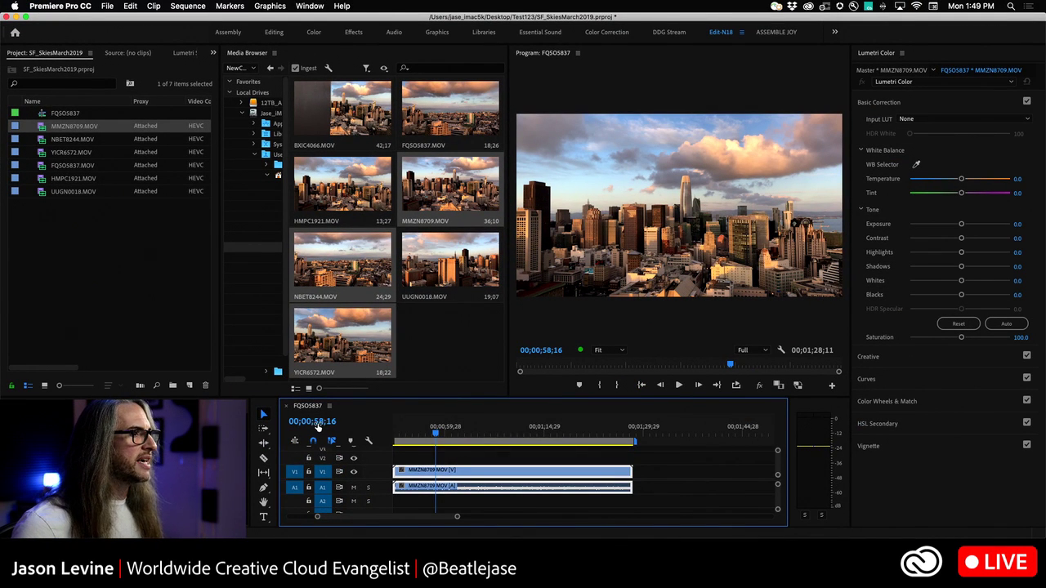
scroll(351, 428, "right", 5)
scroll(483, 456, "down", 5)
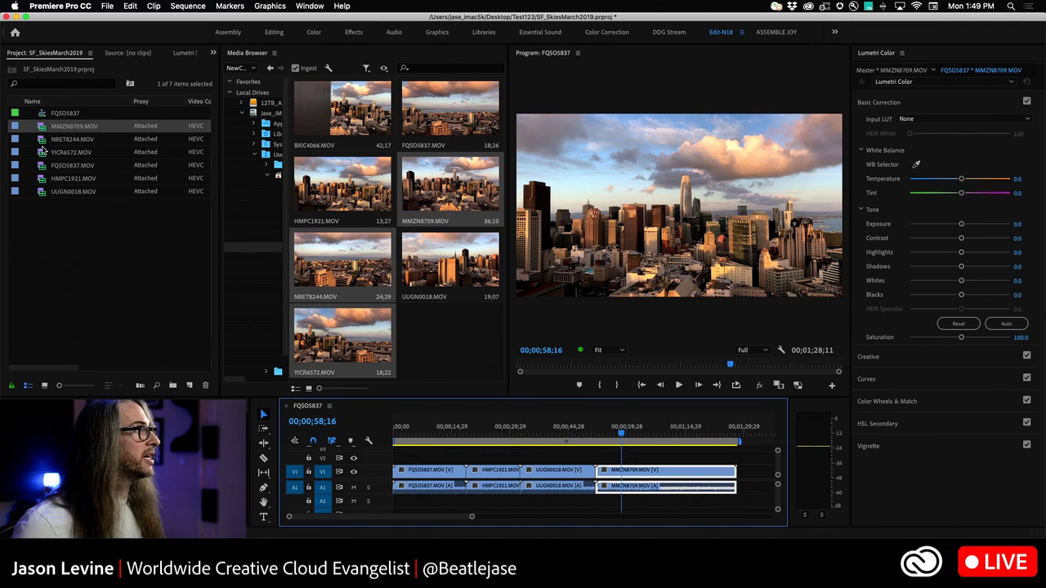
left_click_drag(42, 142, 744, 482)
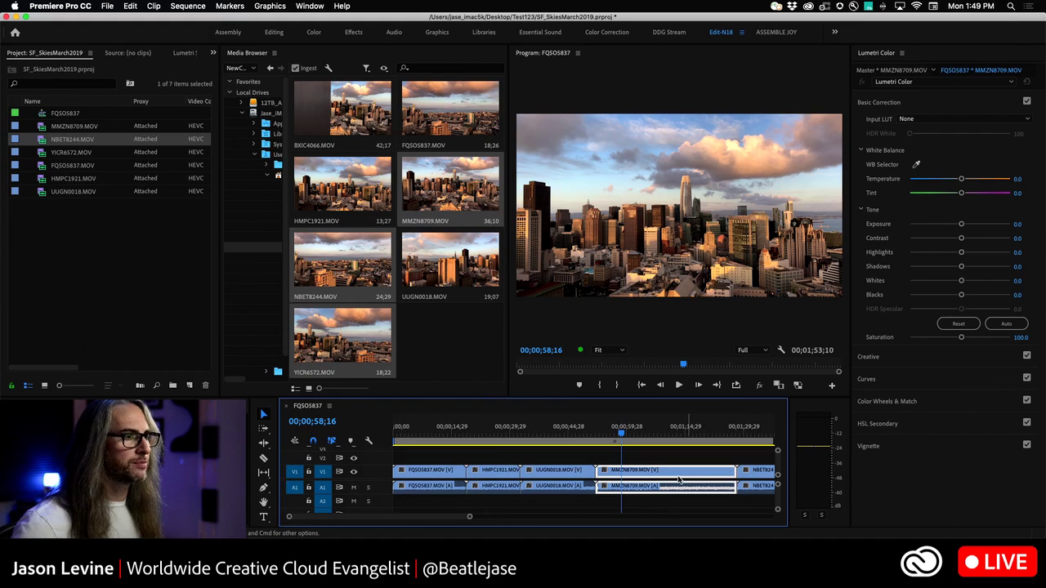
key("backslash")
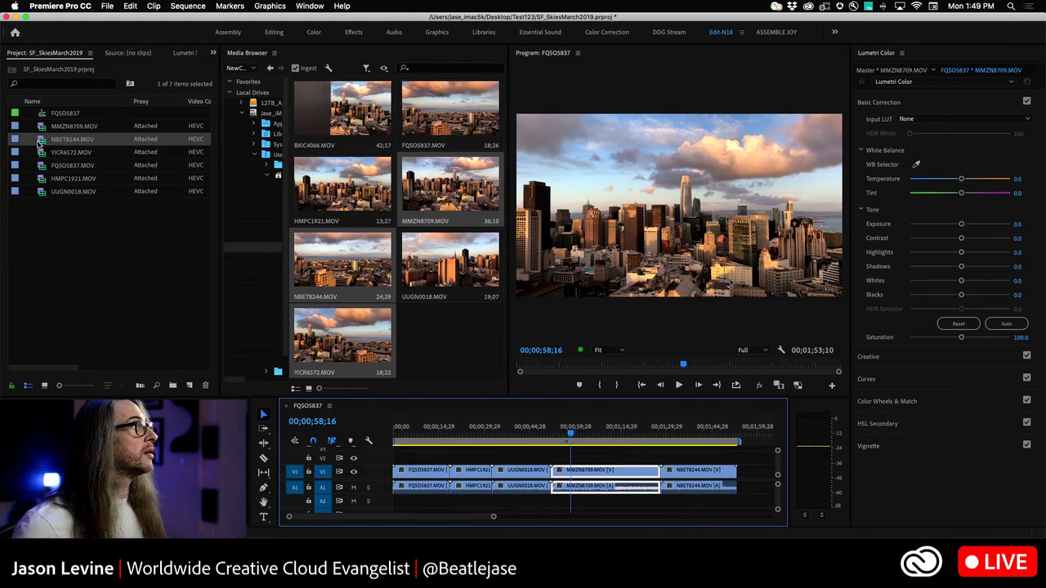
left_click_drag(43, 156, 750, 480)
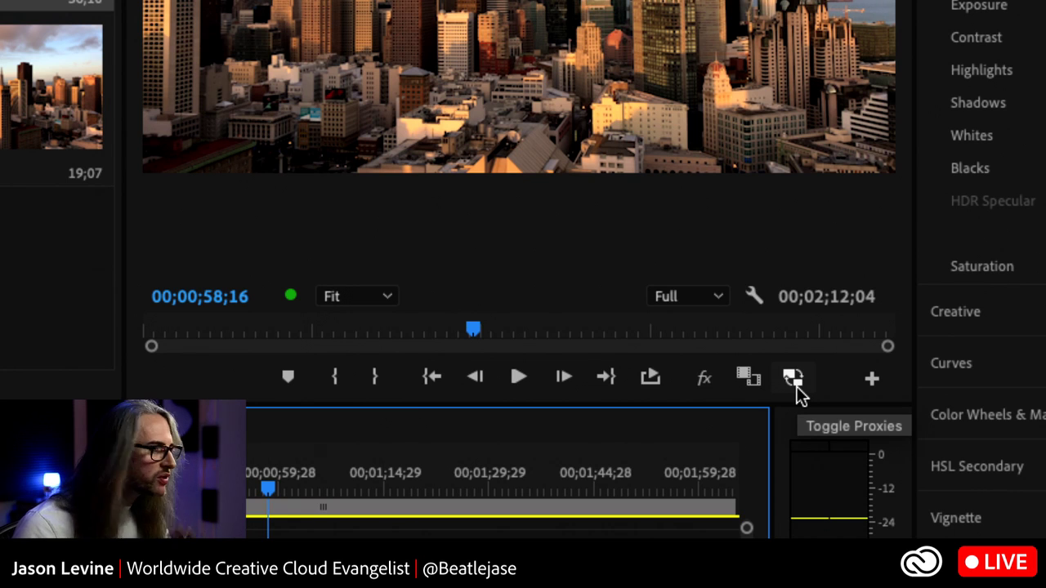
Step: Turn on proxy playback, play the MMZN8709.MOV clip and continue playback from within the NBET8244.MOV clip
left_click(796, 386)
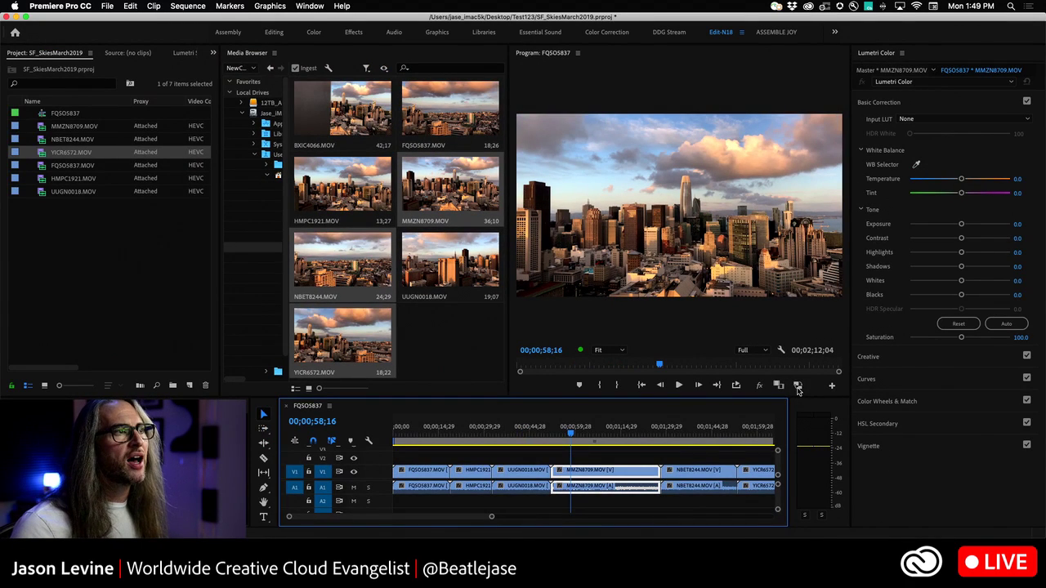
left_click(798, 388)
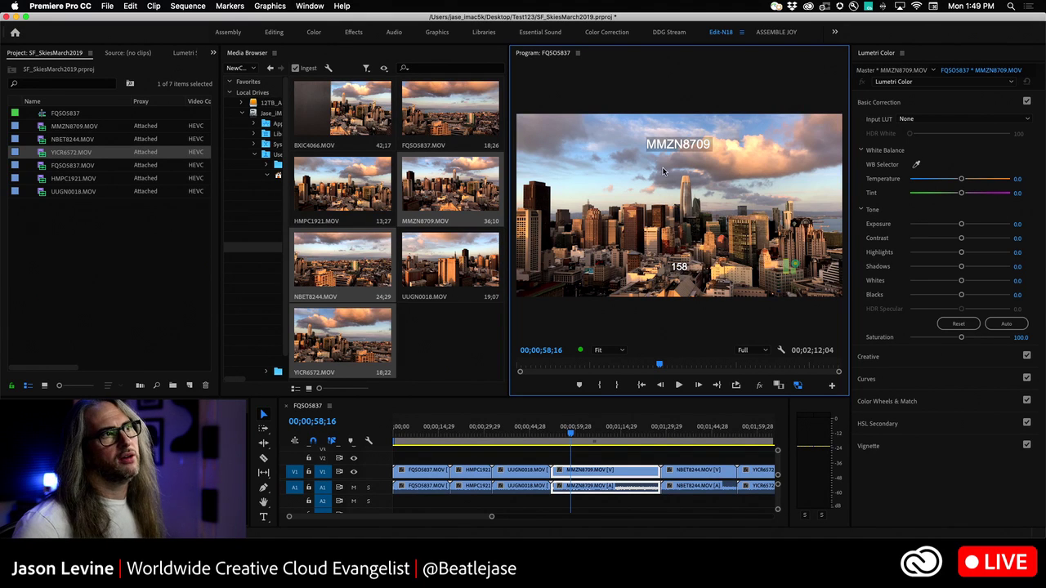
key("space")
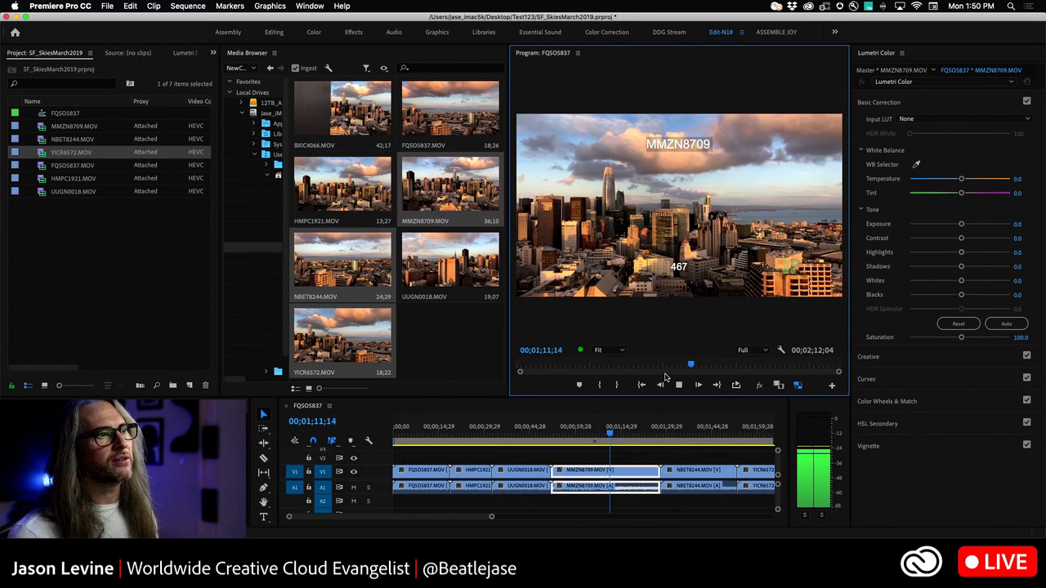
mouse_move(580, 353)
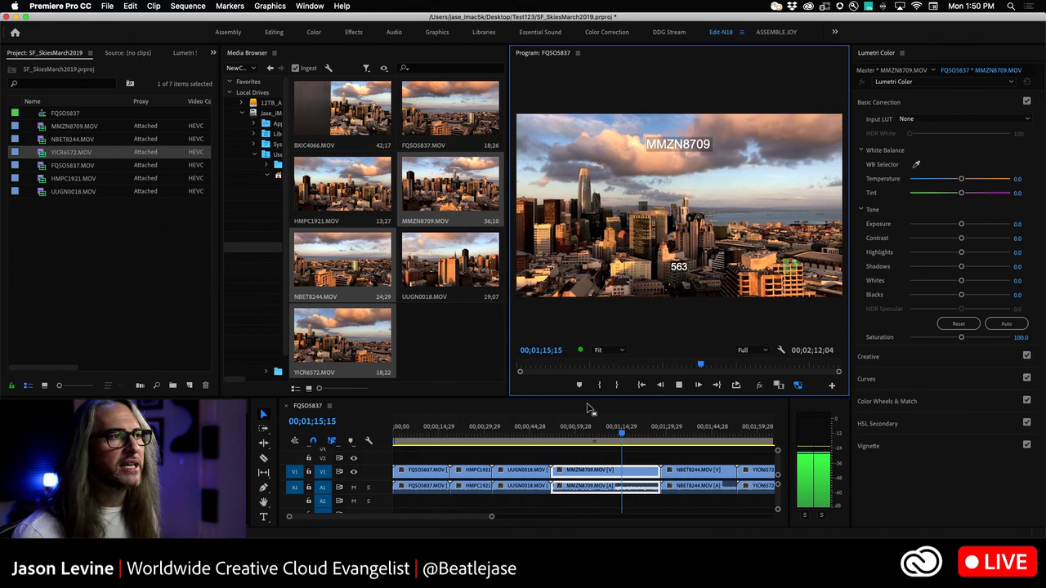
left_click_drag(626, 433, 695, 436)
key("space")
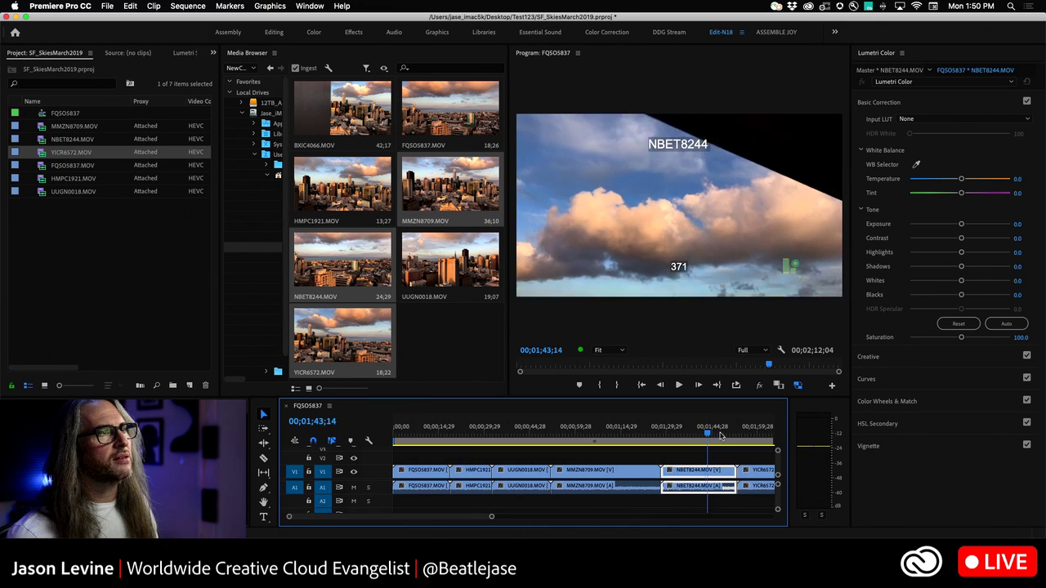
Step: Park the playhead near the start of the NBET8244.MOV clip, compare the frame with proxies on and off, and leave proxies off
left_click_drag(708, 433, 680, 435)
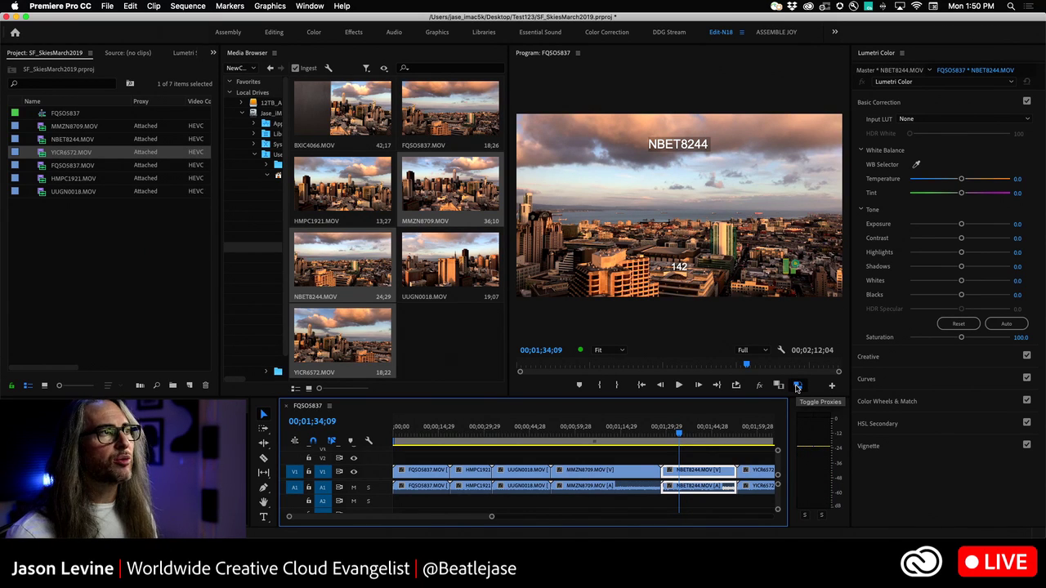
left_click(797, 386)
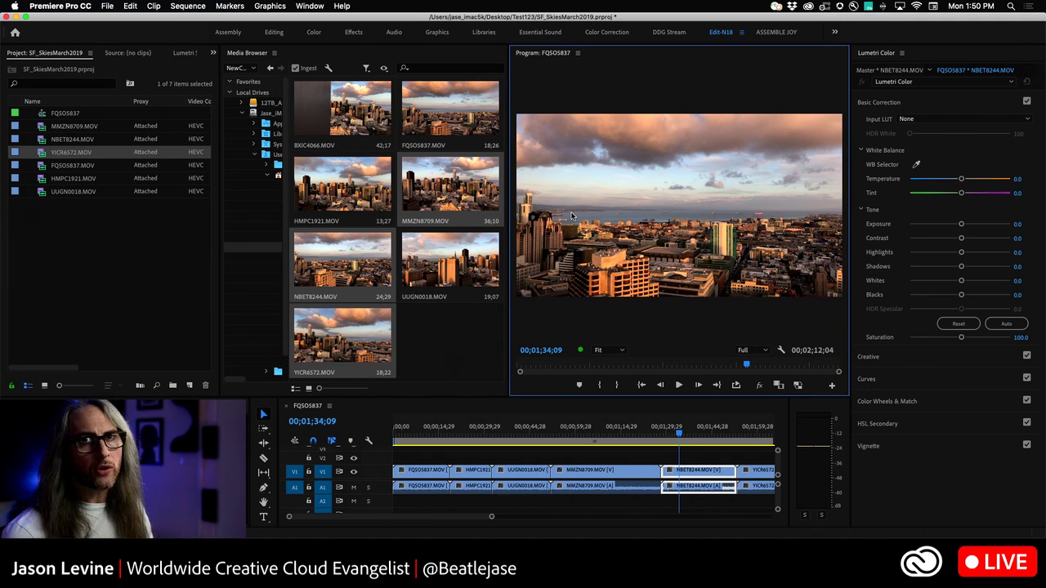
left_click(799, 387)
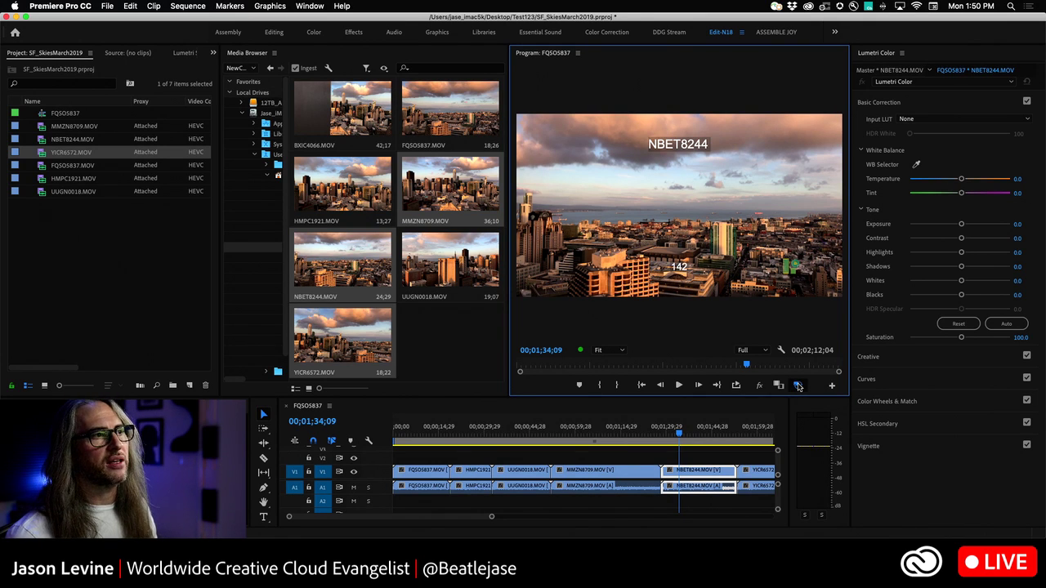
left_click(798, 387)
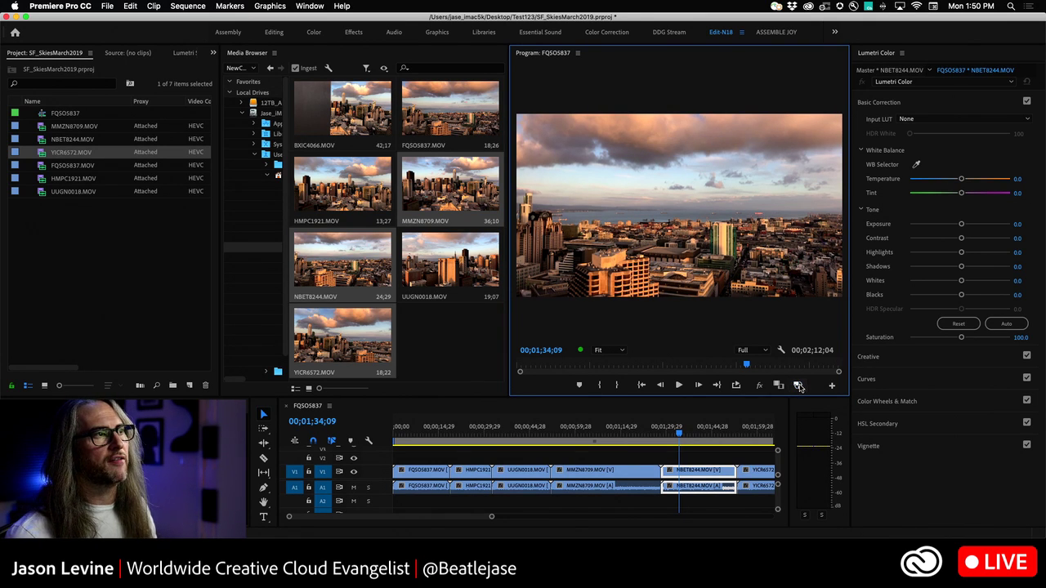
left_click(799, 386)
left_click(799, 386)
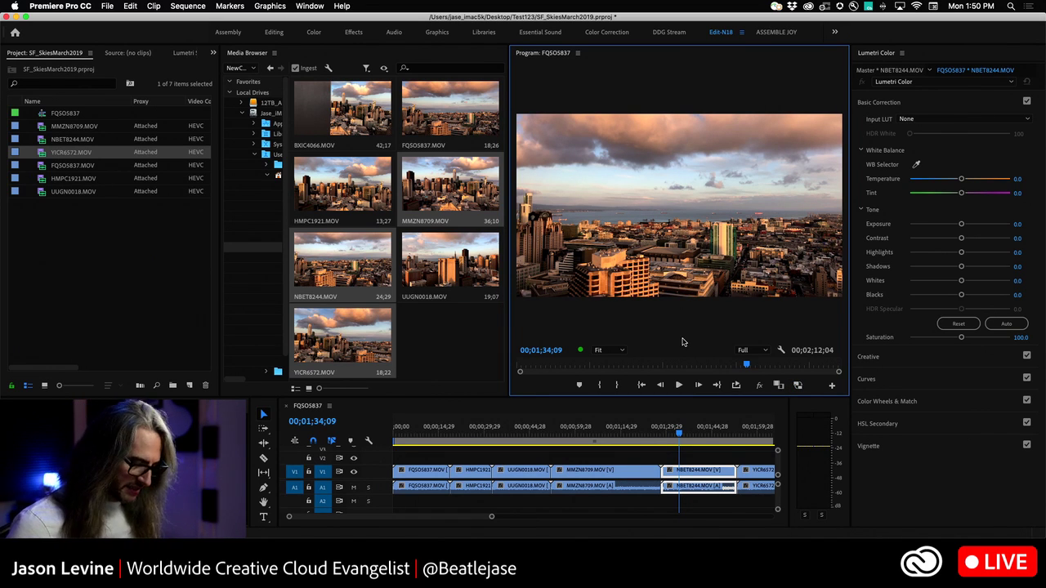
Step: Fit the whole sequence in the timeline and review the Program Monitor's playback resolution choices, keeping Full
key("backslash")
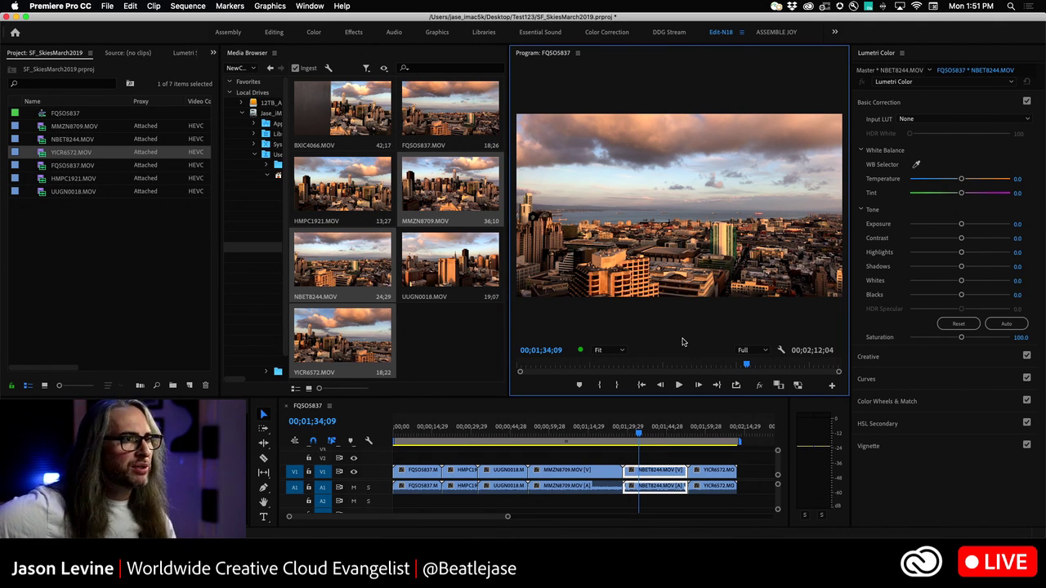
left_click(754, 350)
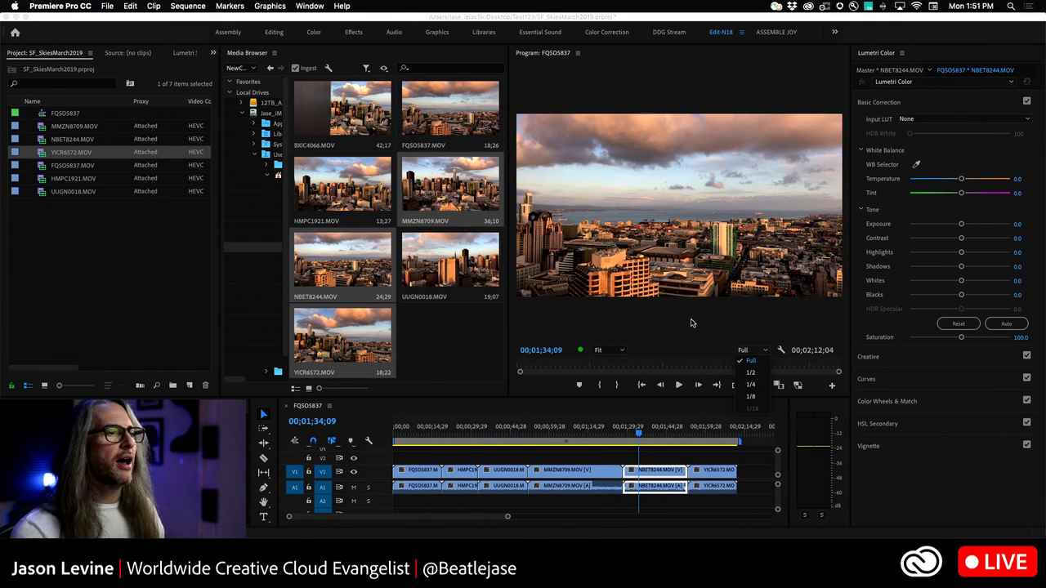
left_click(691, 323)
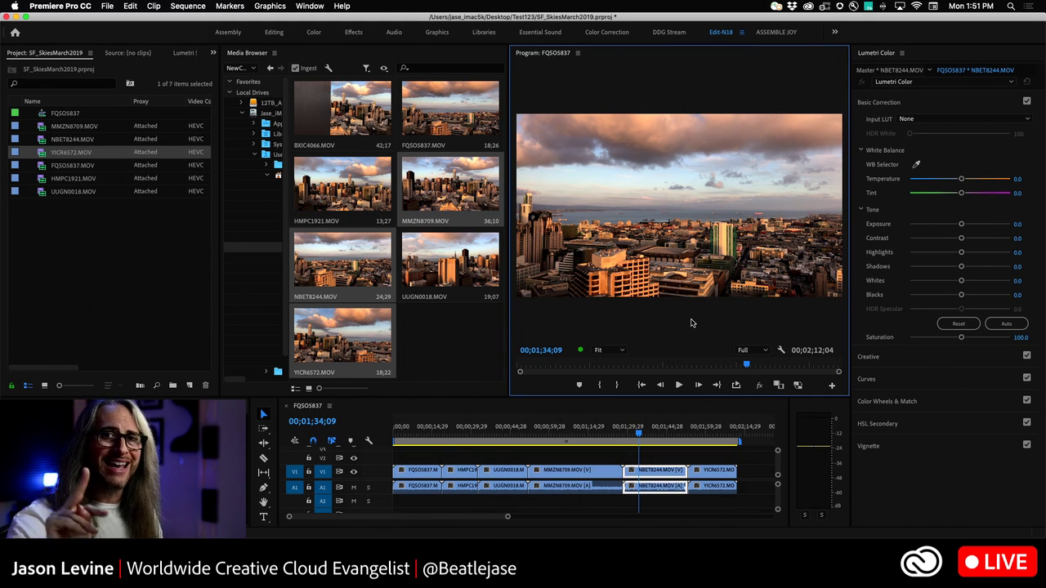
Step: Select the last four clips in the project bin, locate the Proxy entry among their clip commands, and dismiss the commands
left_click(109, 6)
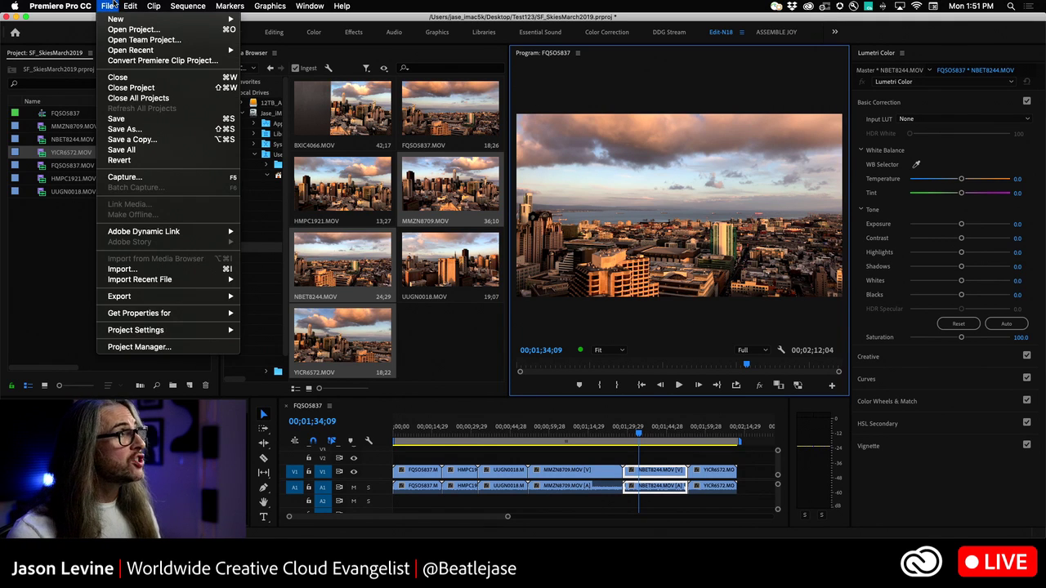
left_click(111, 5)
left_click_drag(81, 230, 16, 149)
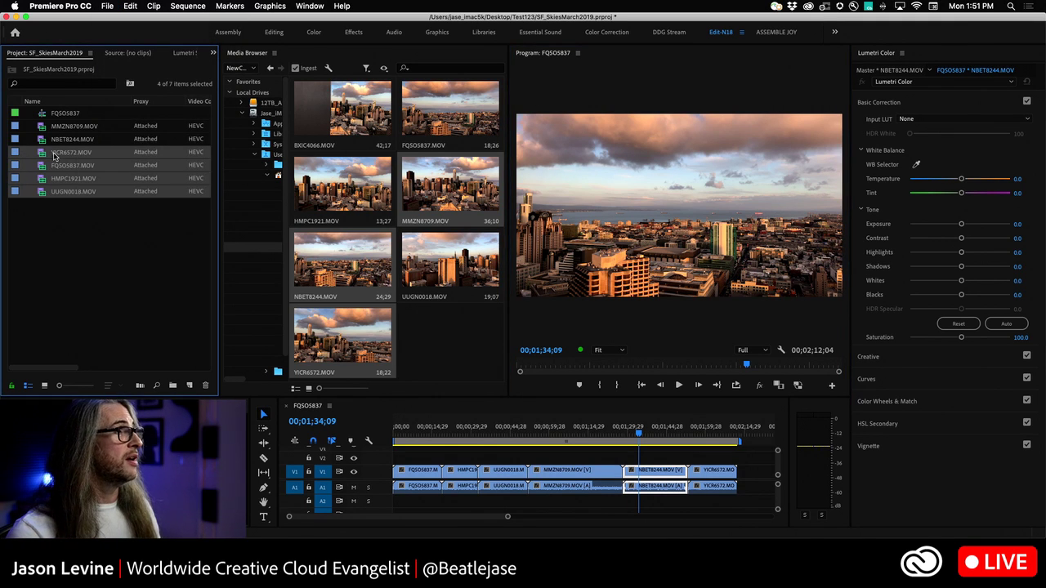
right_click(53, 155)
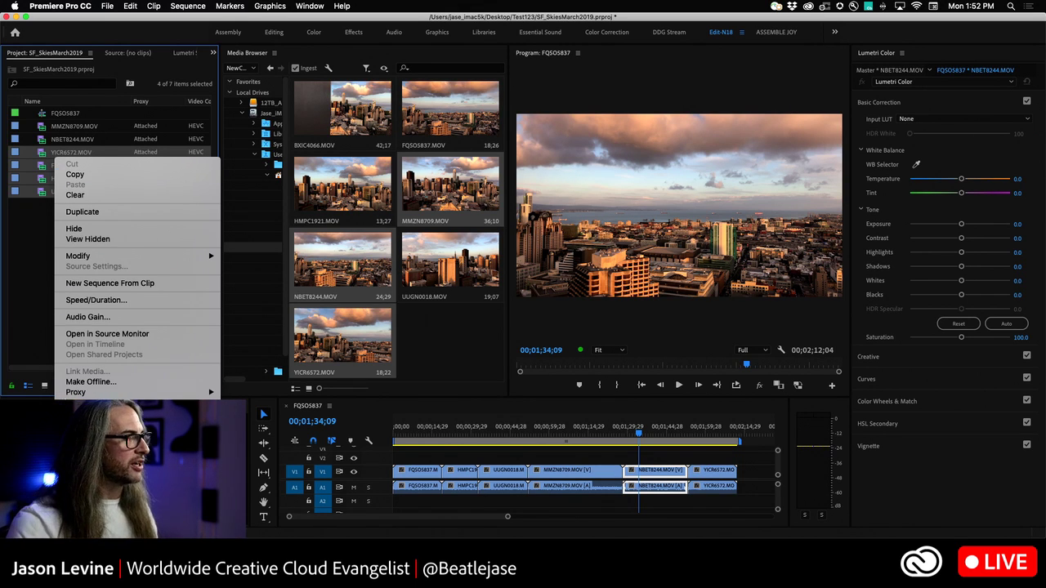
mouse_move(73, 392)
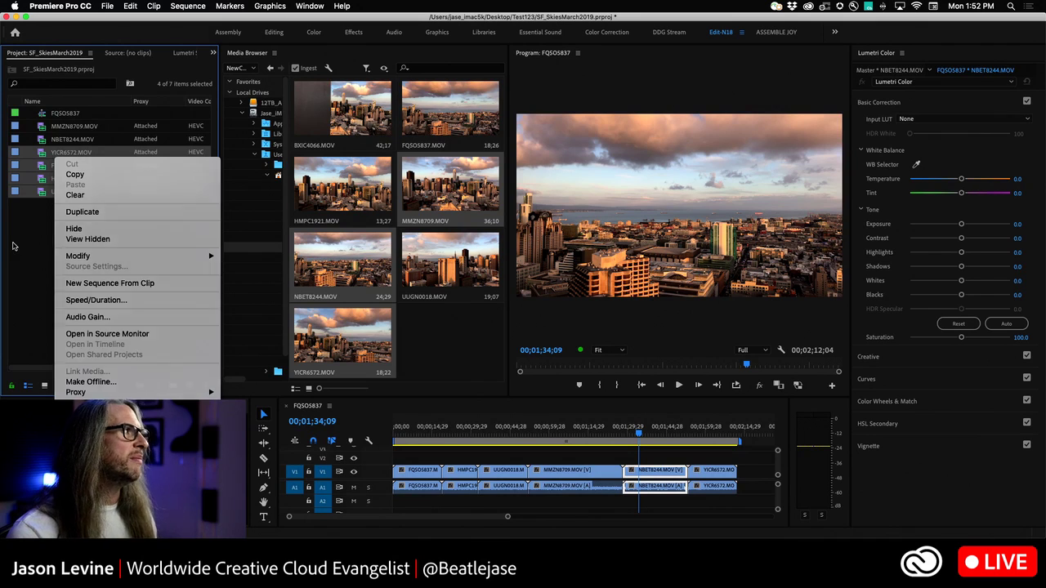
key("Escape")
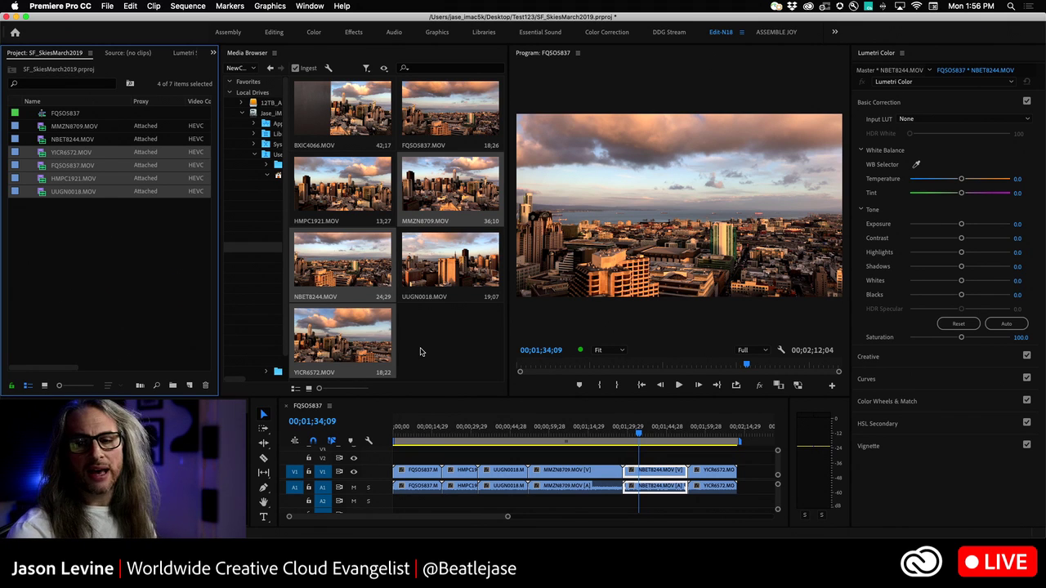
Step: Review the General preferences for startup, bin and project behavior, and close them without changes
left_click(89, 6)
mouse_move(89, 46)
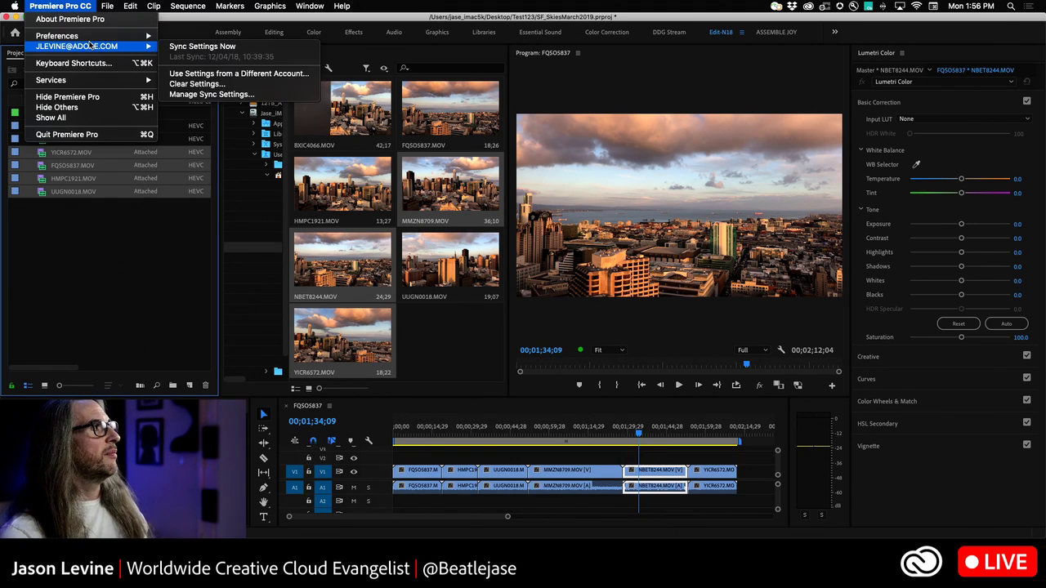
mouse_move(119, 38)
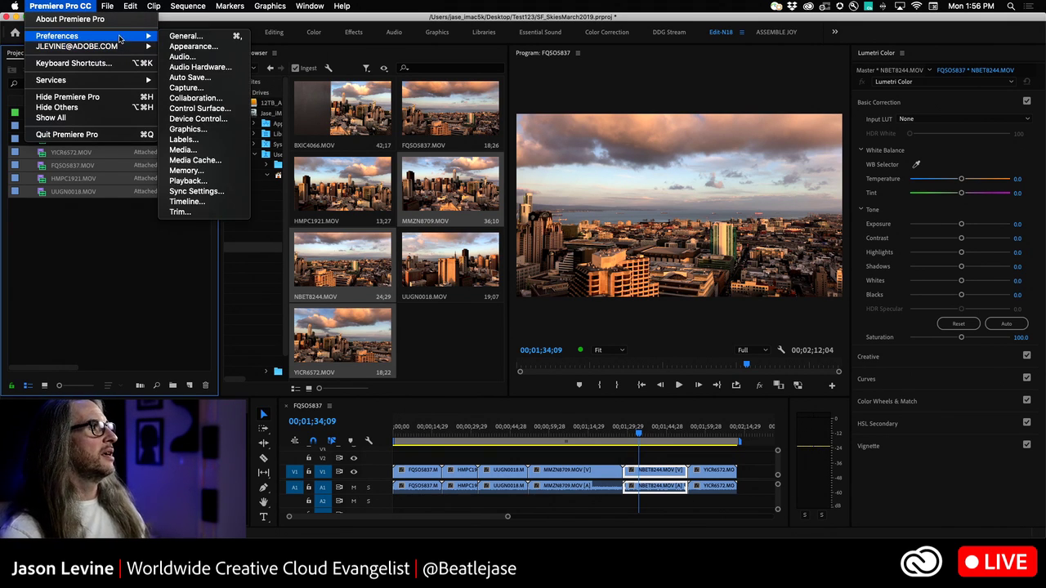
left_click(173, 37)
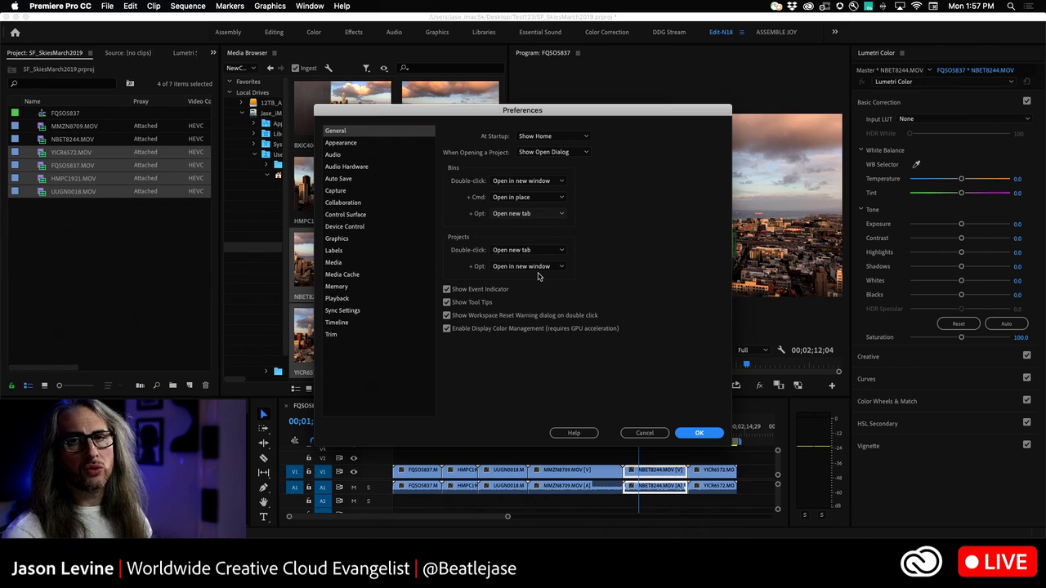
left_click(644, 433)
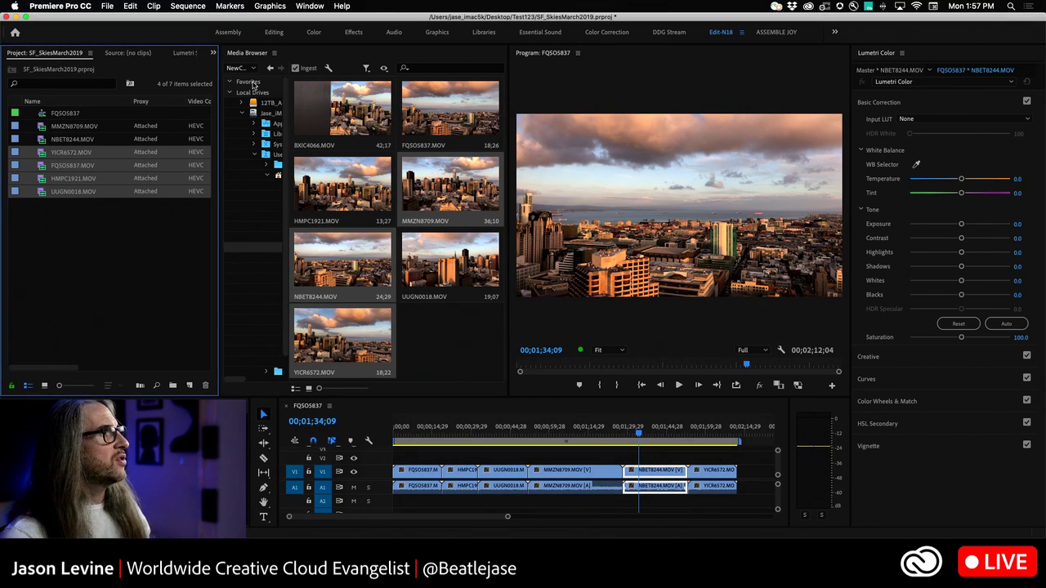
Step: Show the Lumetri Scopes in a widened panel and play a short stretch of the NBET8244.MOV clip in the sequence
left_click(176, 52)
left_click_drag(217, 186, 293, 186)
left_click(635, 427)
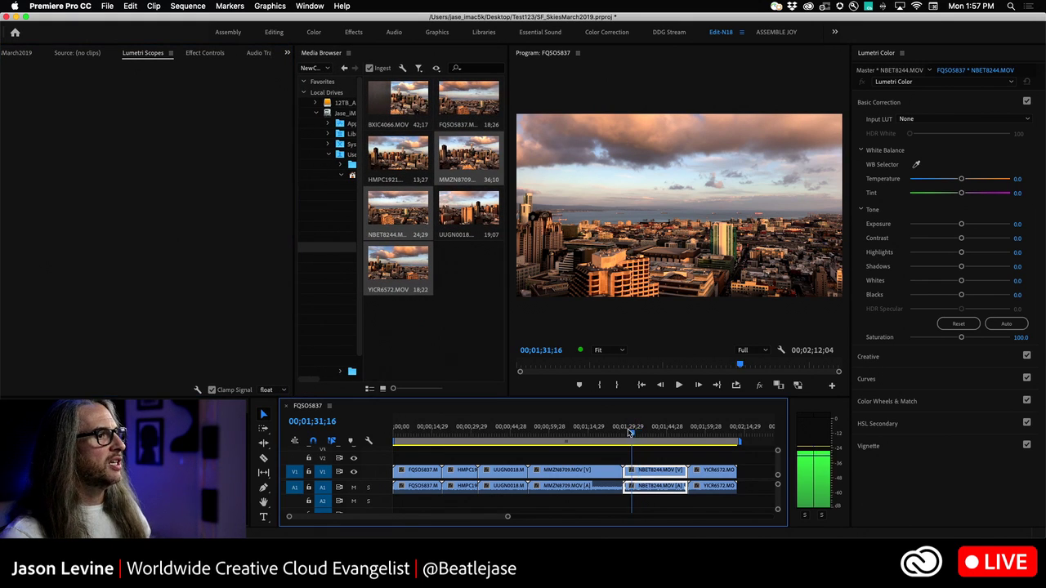
key("space")
Step: Review the Lumetri Scopes' bit depth and colorspace choices, keeping float and 709
left_click(265, 395)
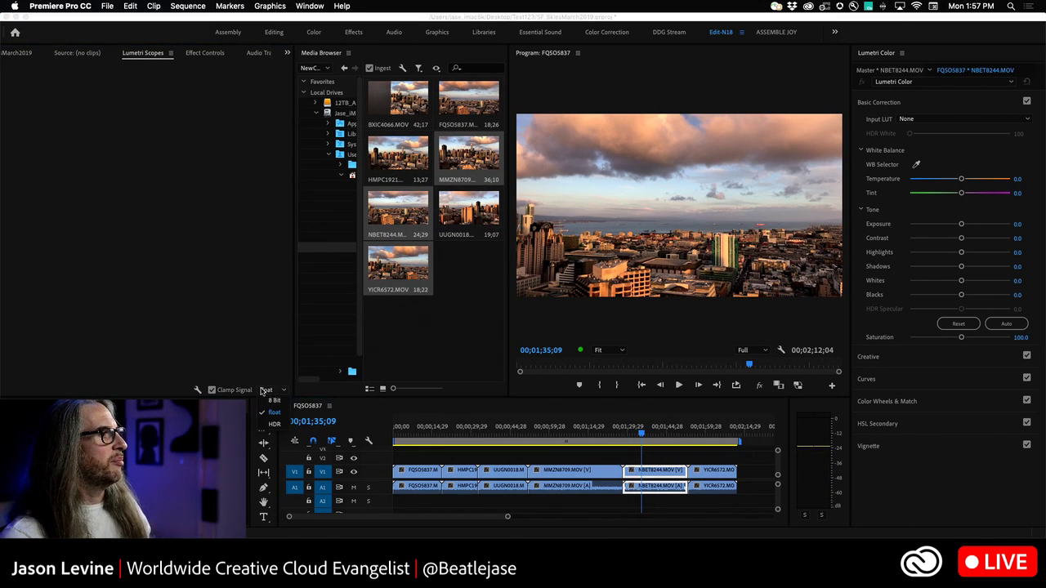
right_click(178, 208)
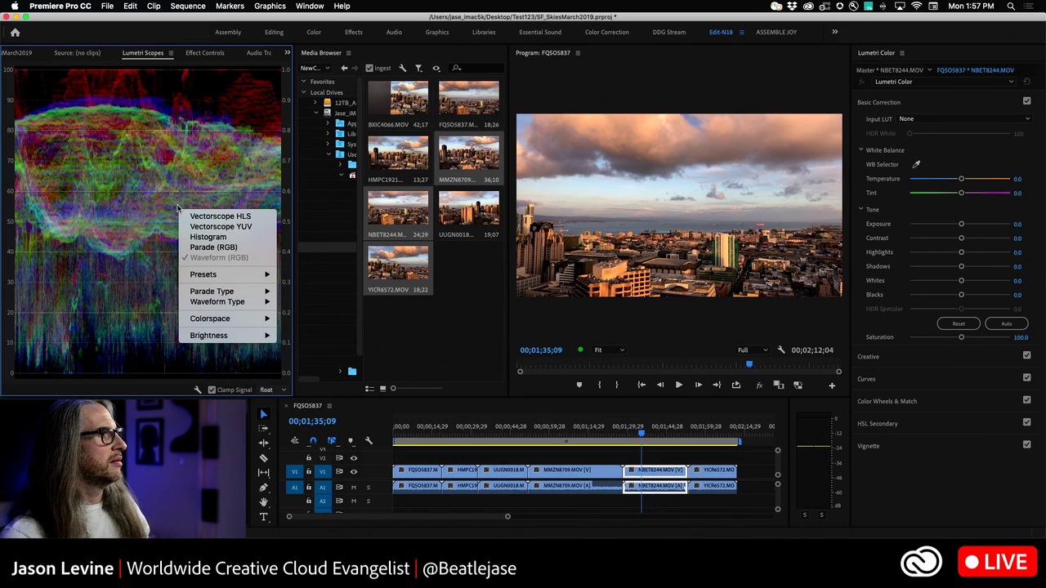
mouse_move(209, 276)
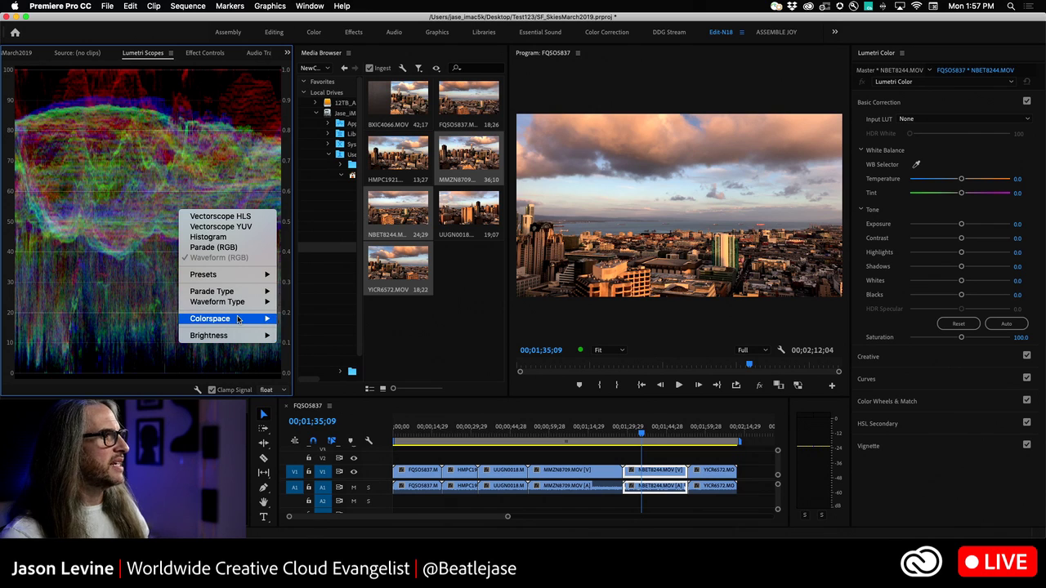
mouse_move(238, 319)
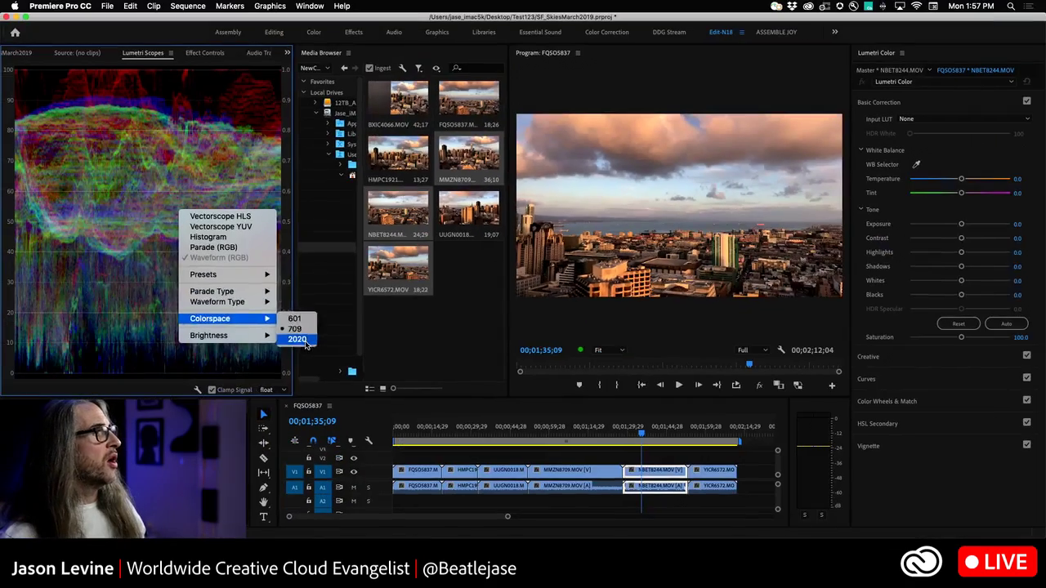
left_click(192, 22)
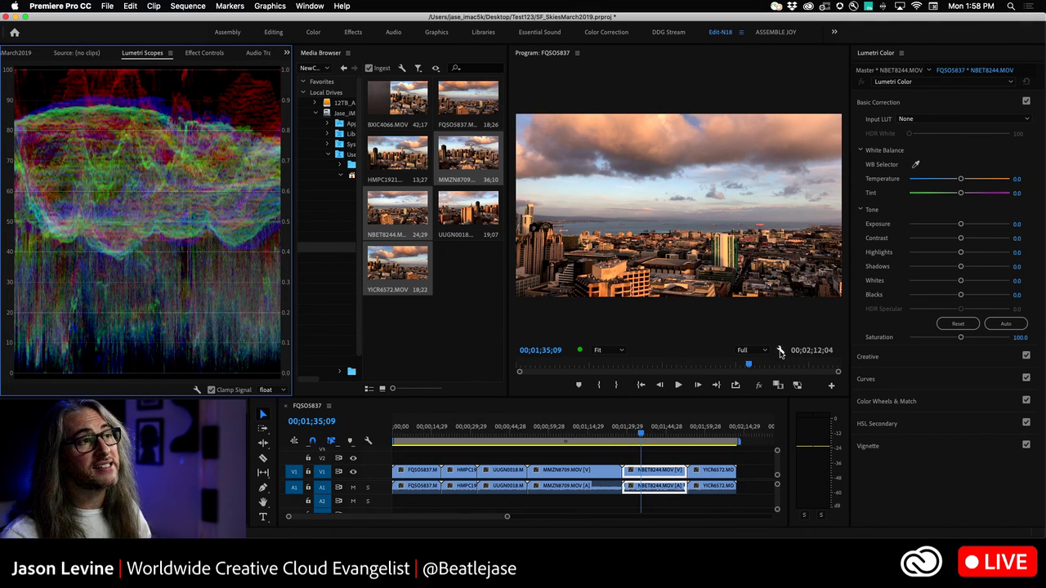
Step: Review the Program Monitor's display and playback settings, including High Quality Playback, and dismiss them without changes
left_click(780, 351)
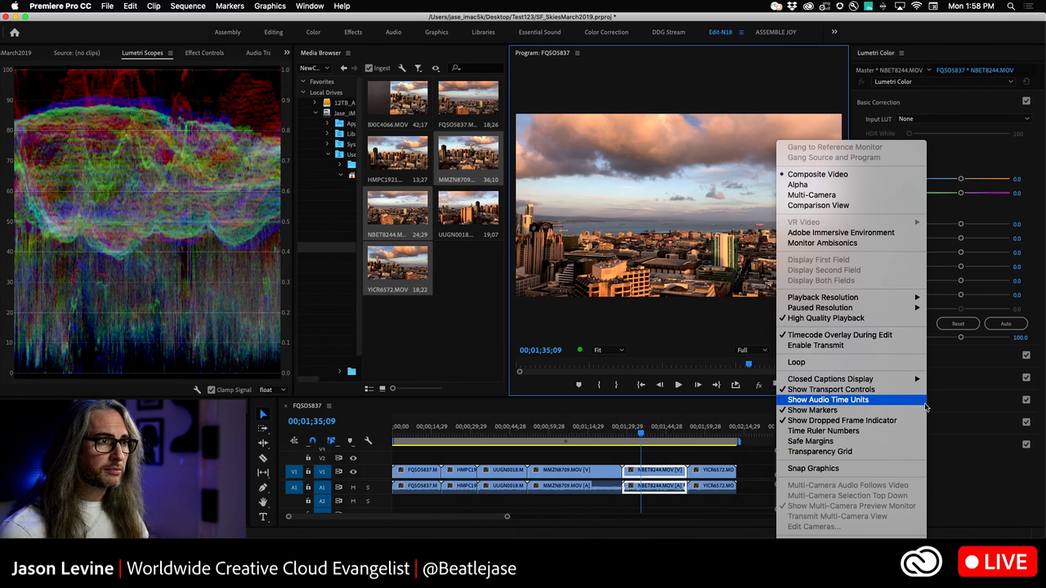
left_click(664, 319)
left_click(783, 353)
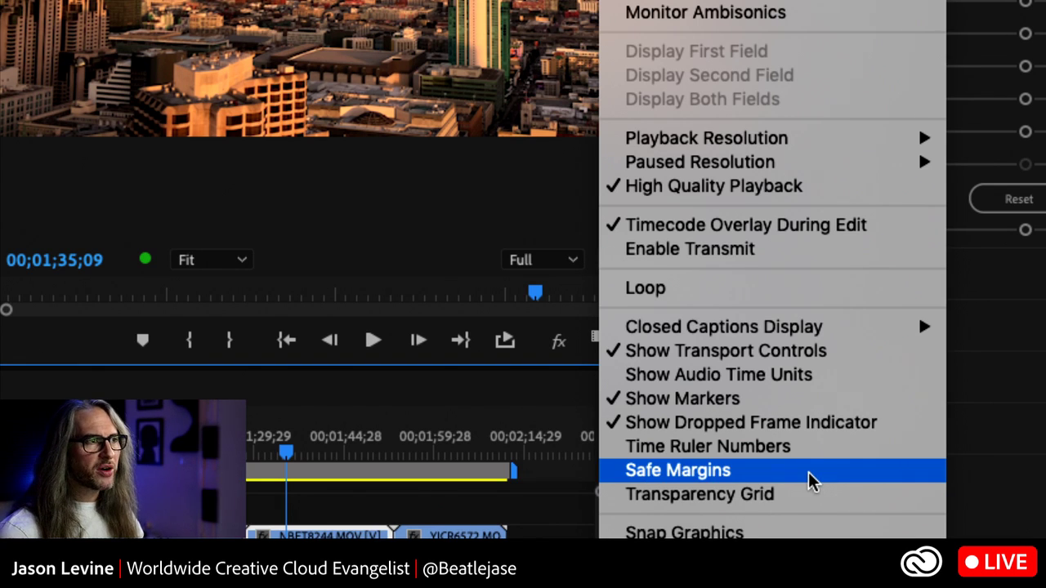
mouse_move(776, 335)
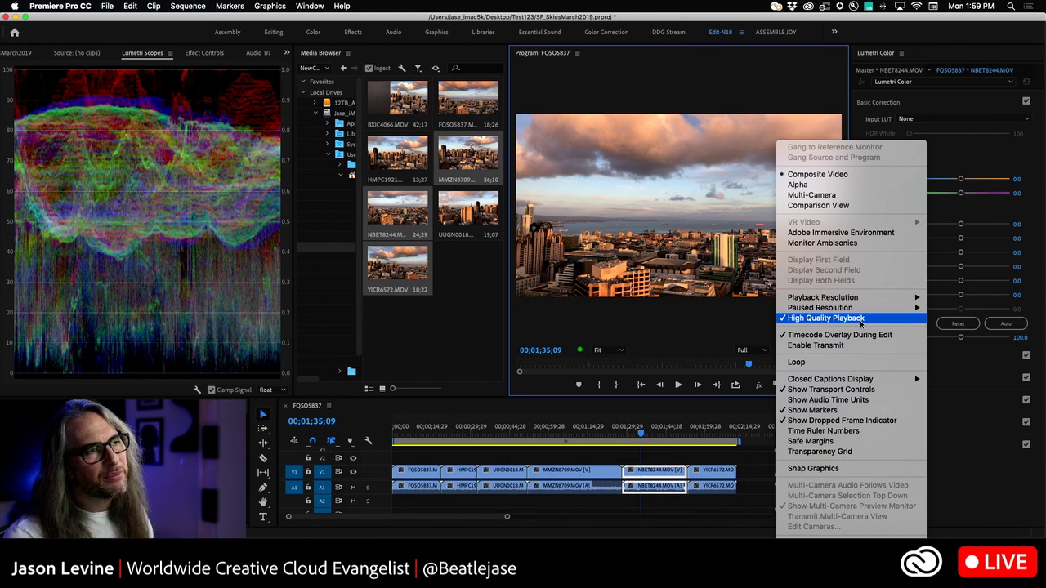
left_click(701, 350)
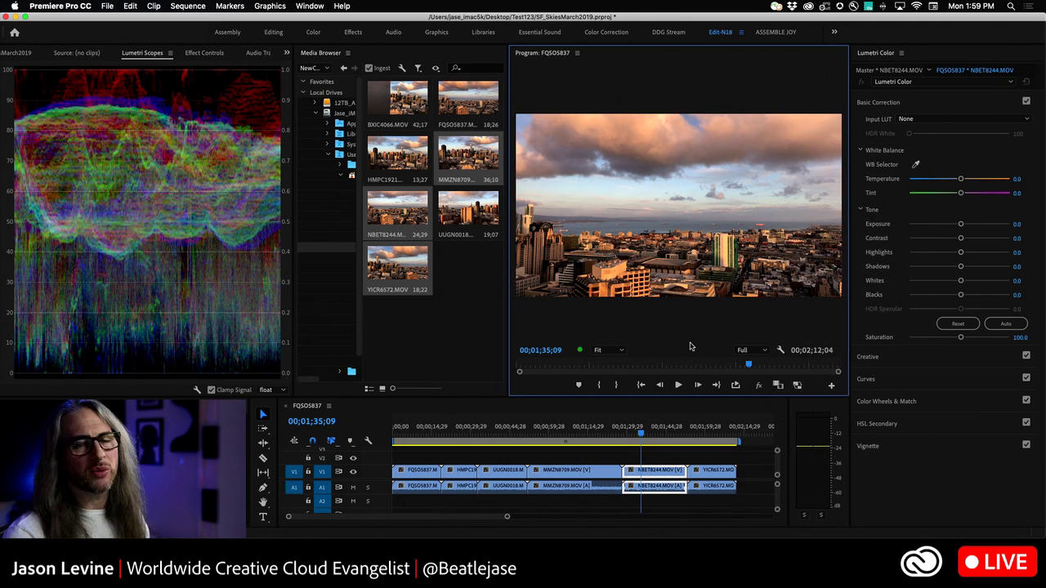